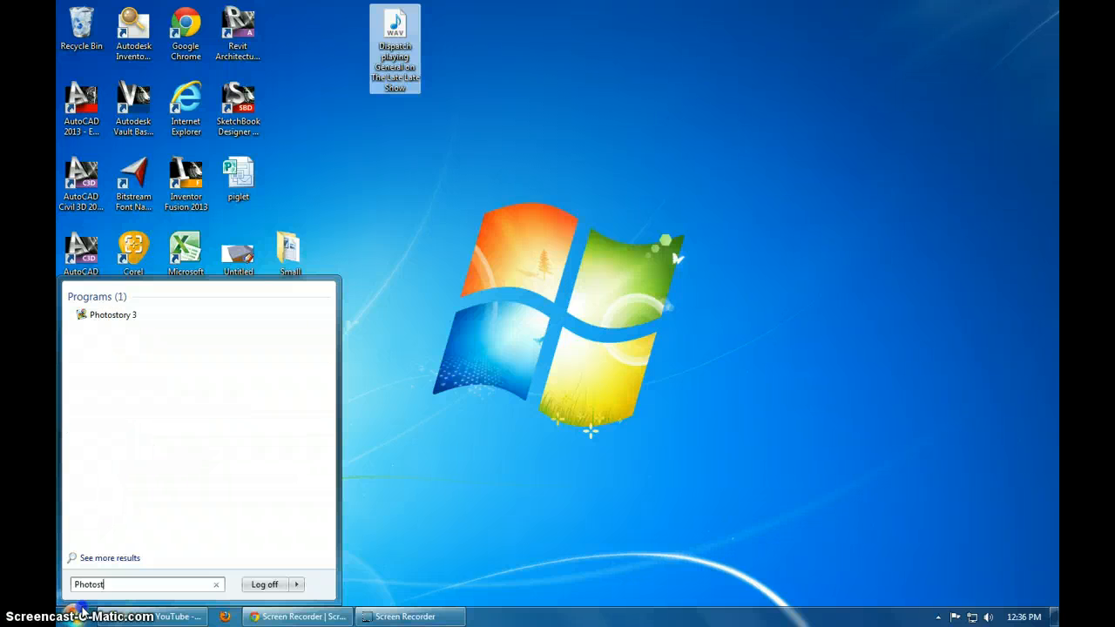
# Step: Launch Photo Story 3 and begin a new story
pyautogui.press('Return')
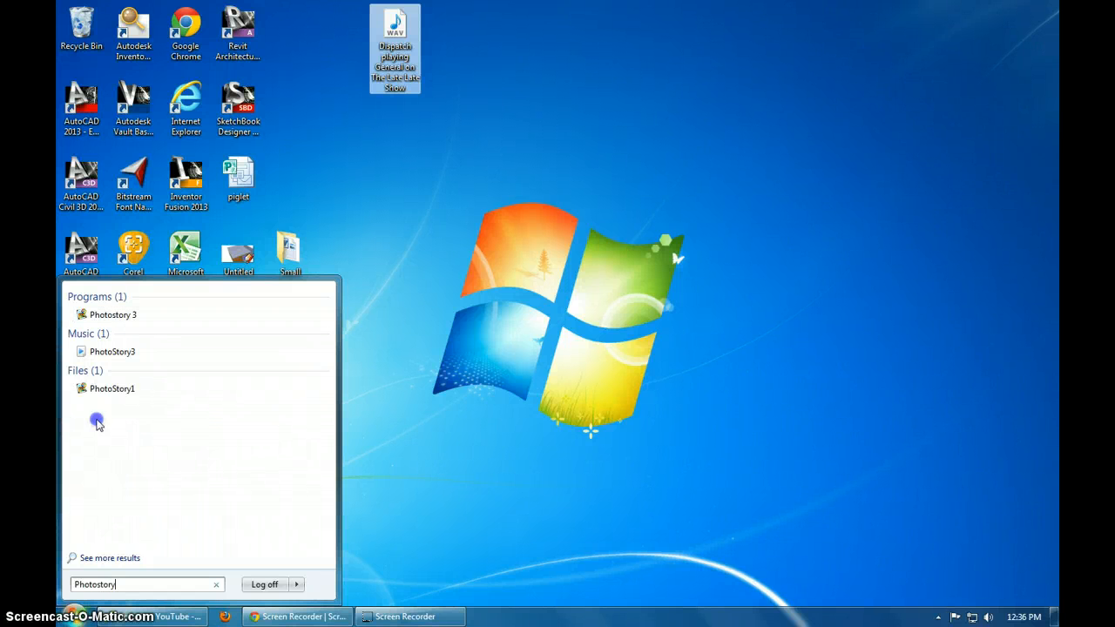
pyautogui.click(119, 319)
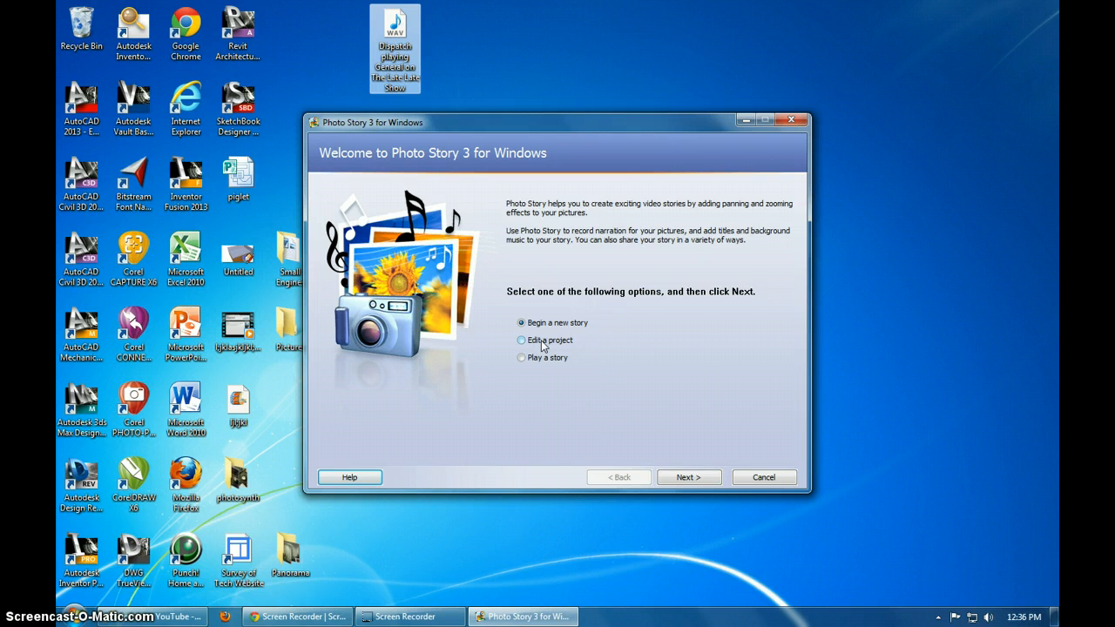
pyautogui.click(688, 480)
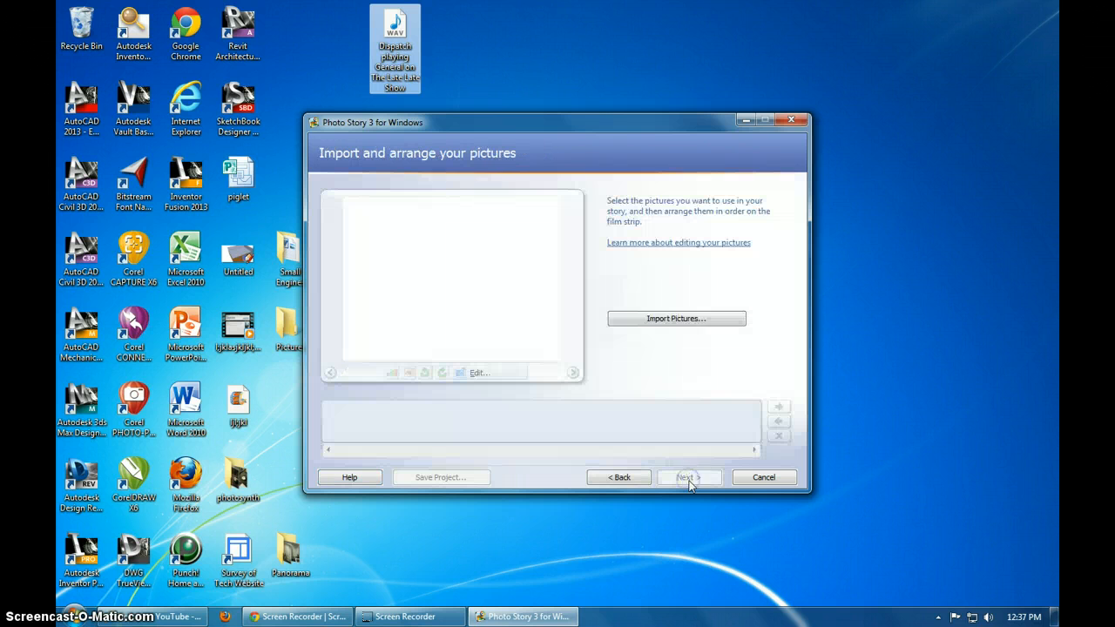
# Step: Import all images from the Pictures folder into the story
pyautogui.click(676, 320)
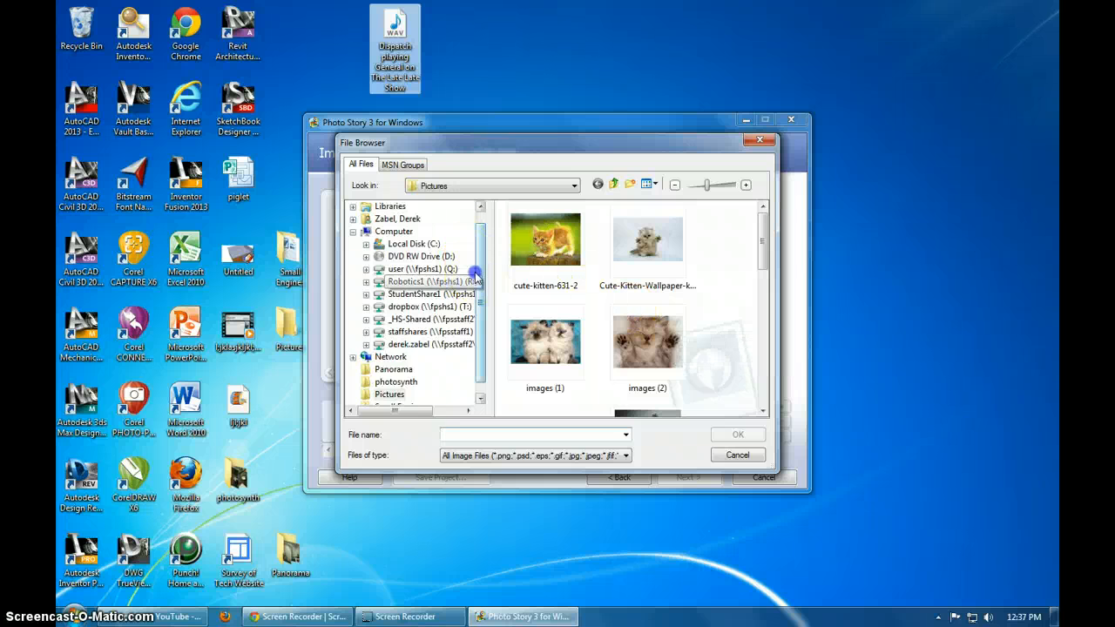
pyautogui.scroll(1, 470, 261)
pyautogui.scroll(-1, 478, 253)
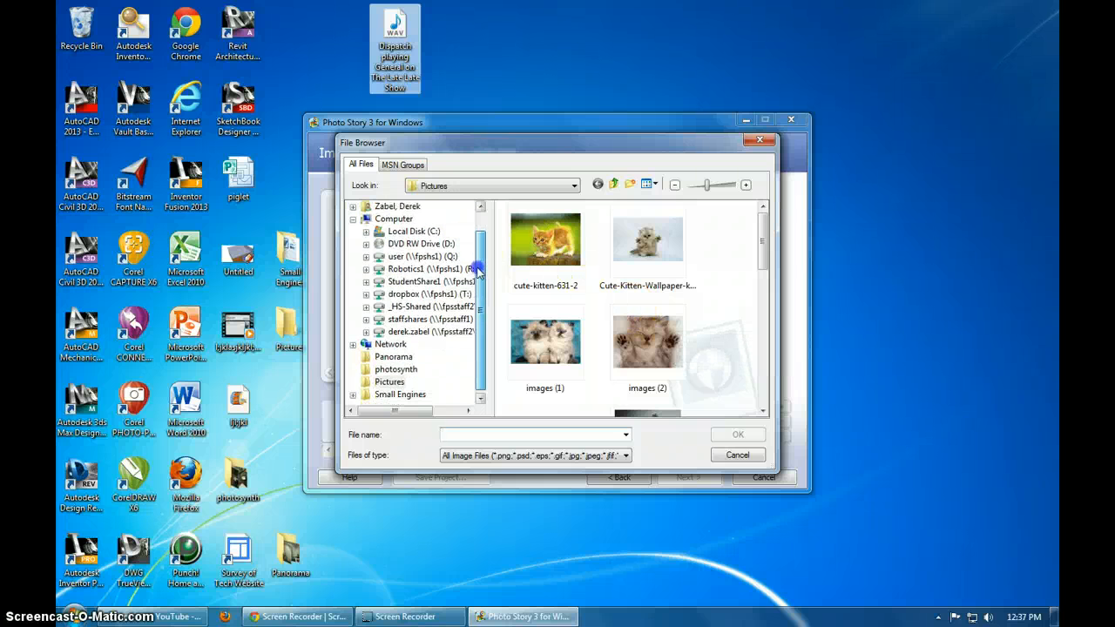
pyautogui.click(390, 382)
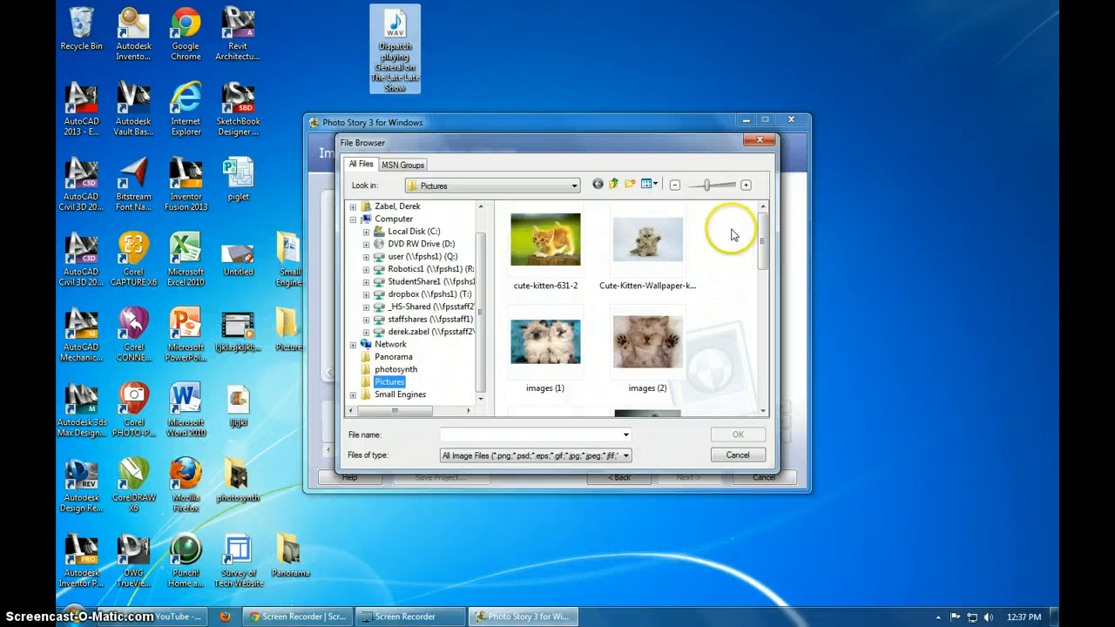
pyautogui.moveTo(739, 206); pyautogui.dragTo(495, 405)
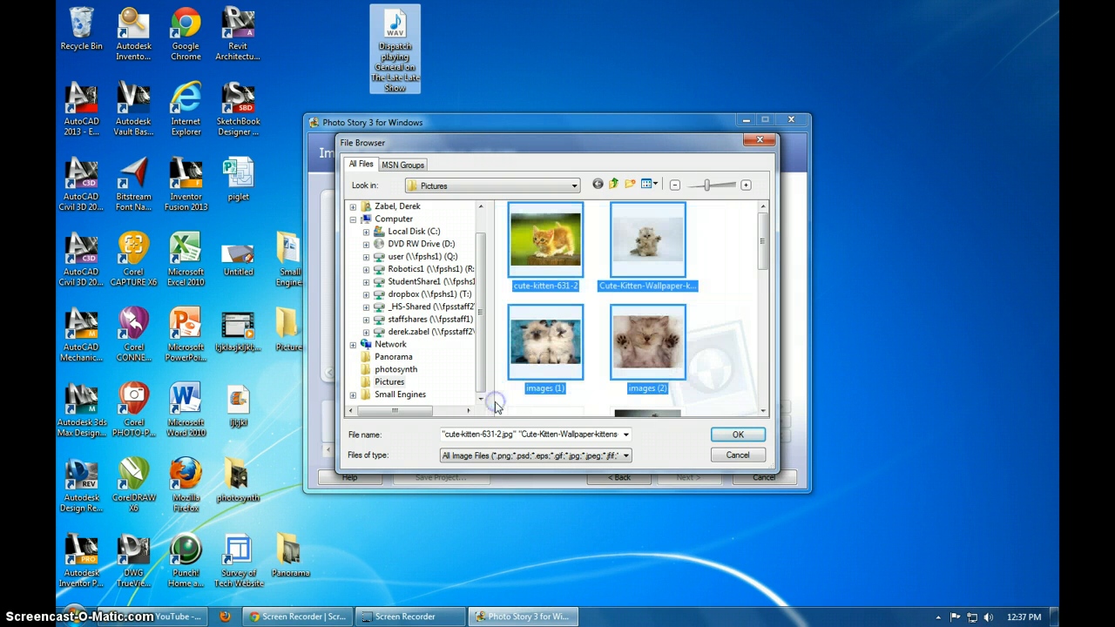
pyautogui.click(732, 266)
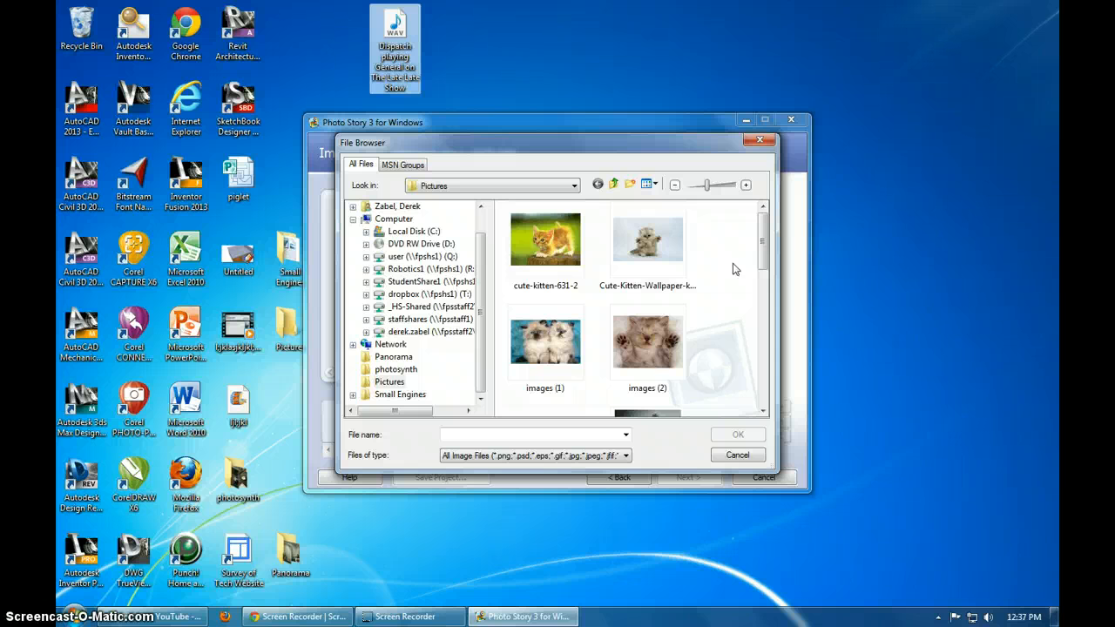
pyautogui.hotkey('ctrl', 'a')
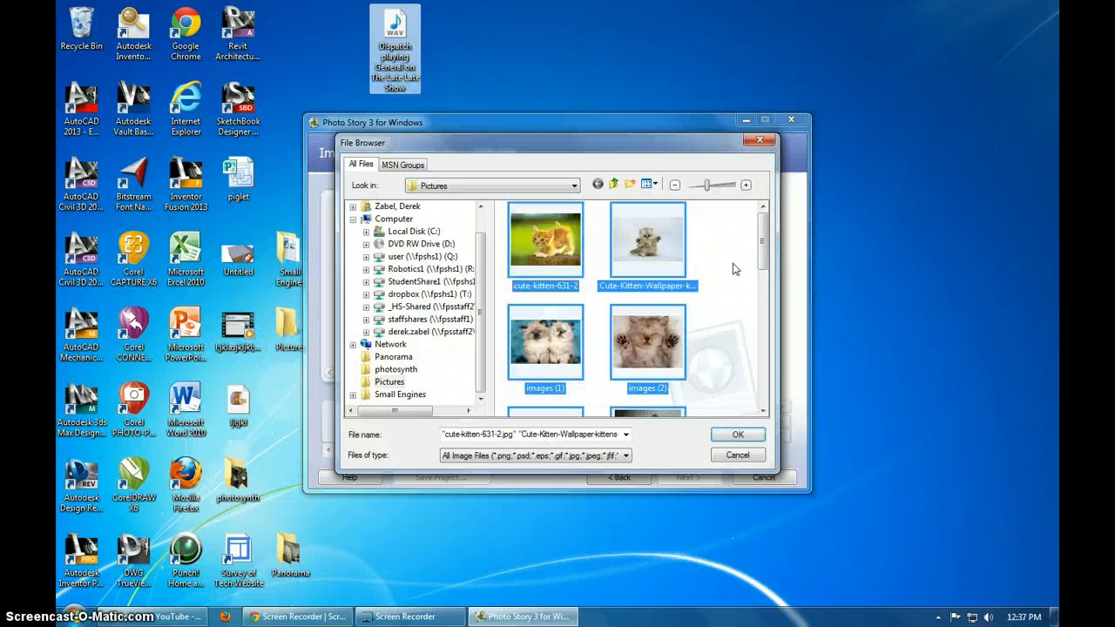
pyautogui.moveTo(758, 236); pyautogui.dragTo(755, 396)
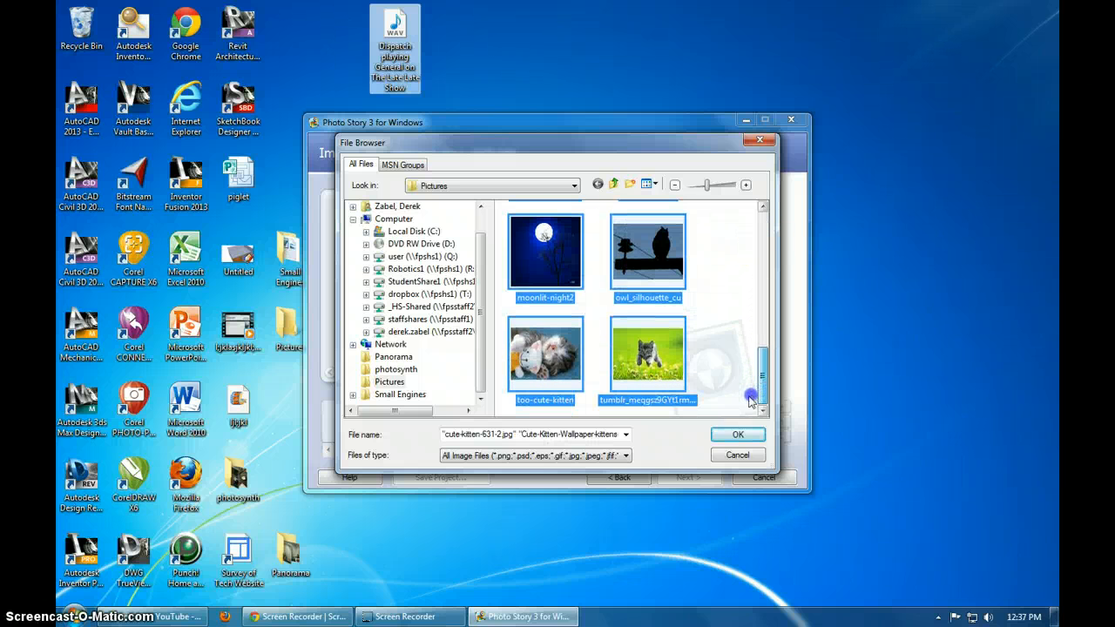
pyautogui.click(734, 433)
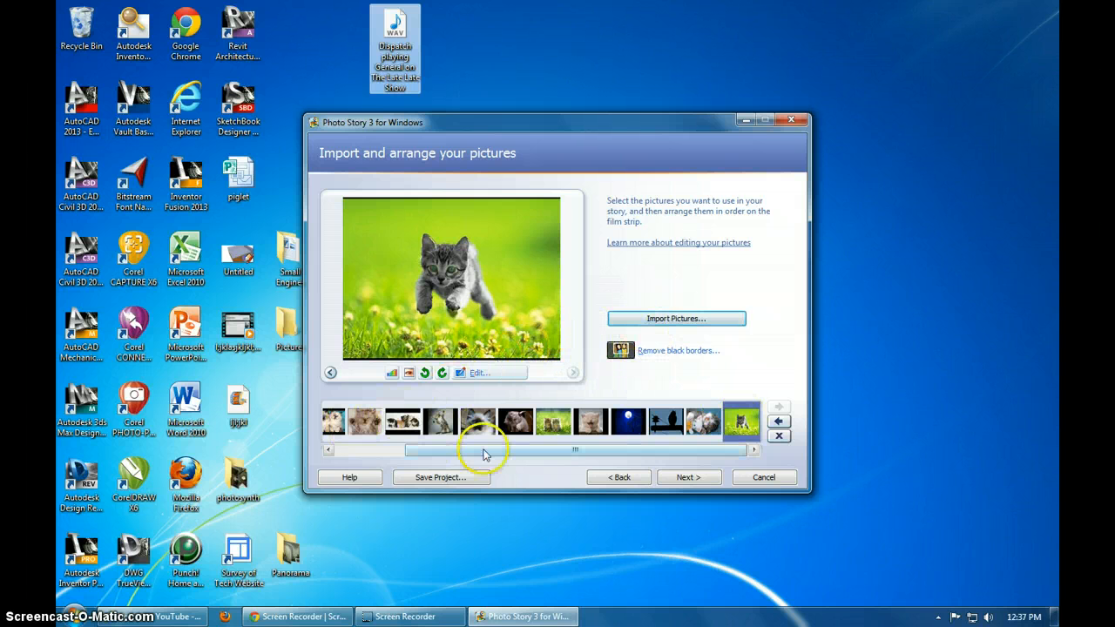
# Step: Rearrange the kitten pictures with the white-background kitten first, and remove the moonlit tree and owl silhouette pictures from the film strip
pyautogui.moveTo(485, 452); pyautogui.dragTo(503, 426)
pyautogui.click(566, 421)
pyautogui.click(716, 423)
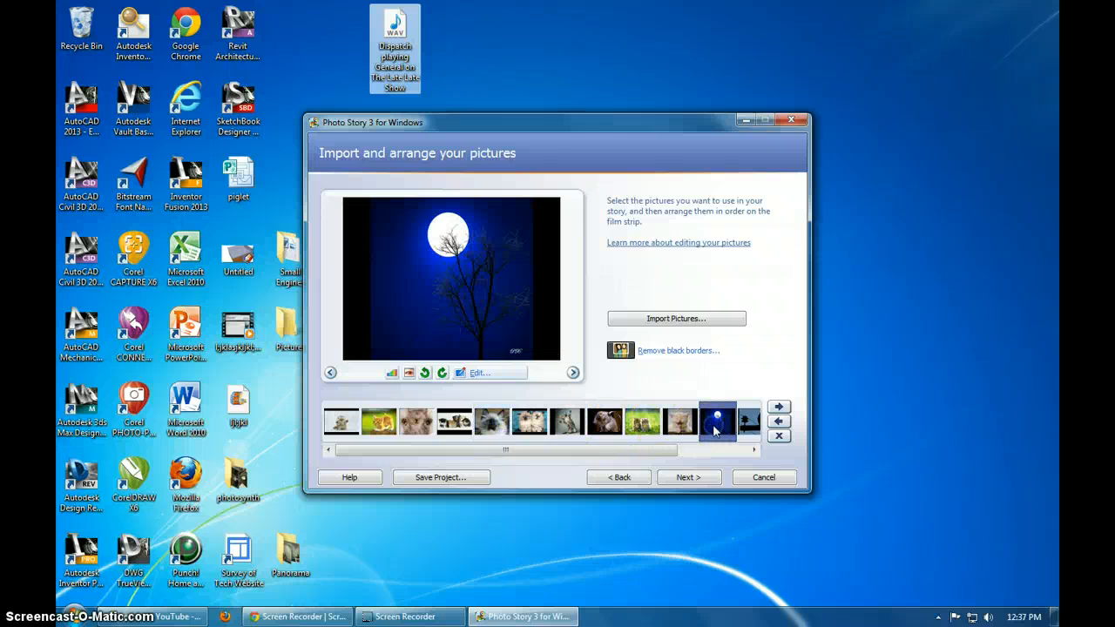
pyautogui.click(778, 436)
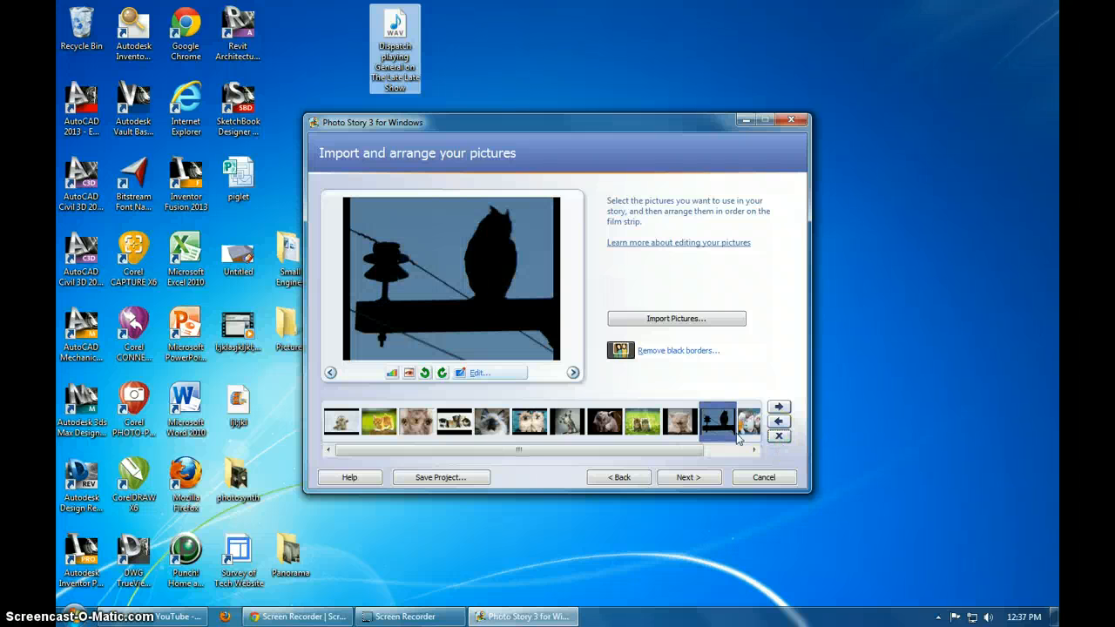
pyautogui.click(778, 436)
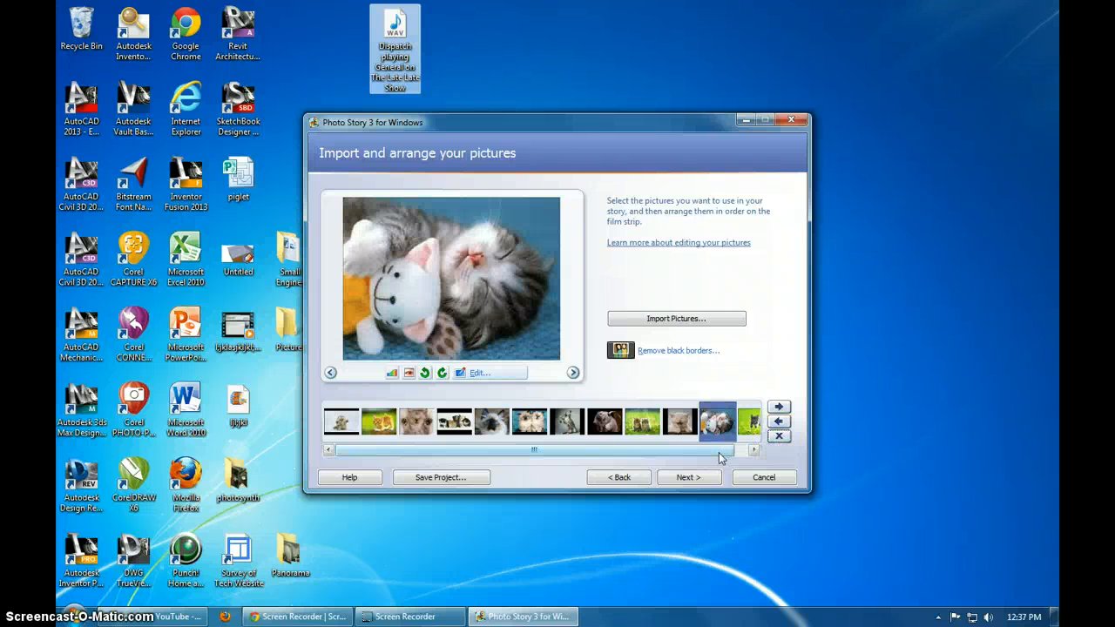
pyautogui.moveTo(679, 453); pyautogui.dragTo(546, 458)
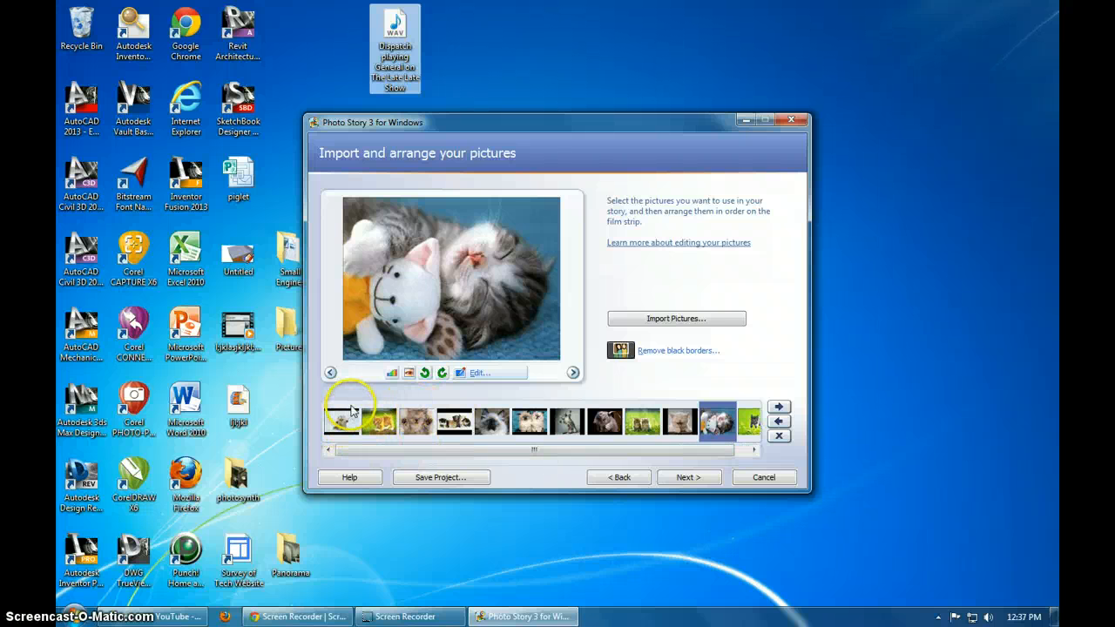
# Step: Try the Sepia, Washout and Negative effects on the sleeping kitten picture, return to no effect, and close the picture editor
pyautogui.click(479, 373)
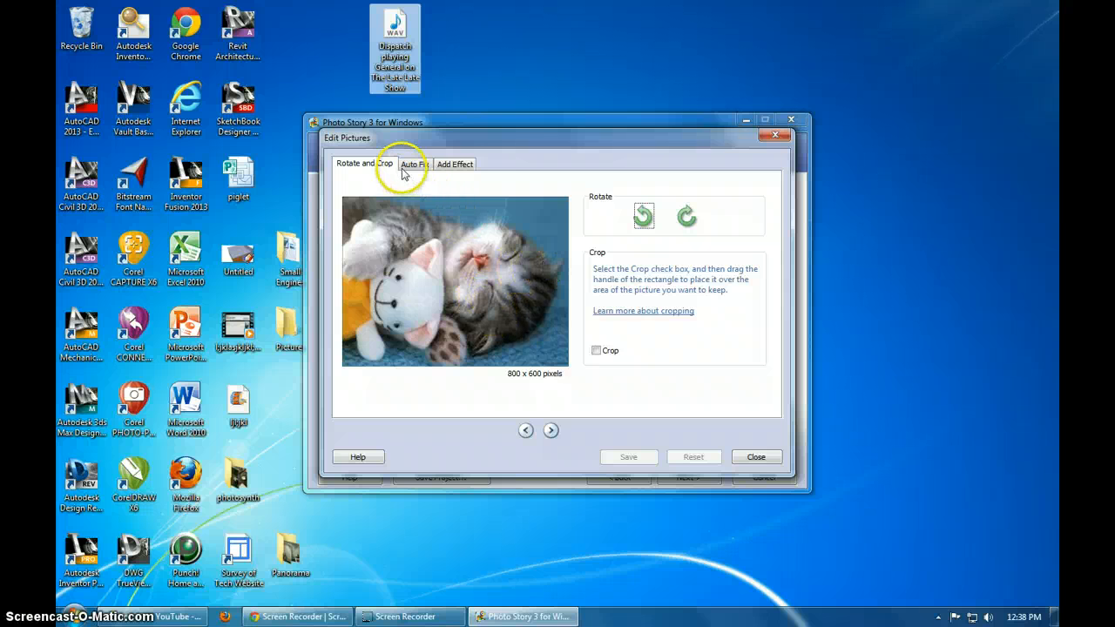
pyautogui.click(459, 164)
pyautogui.click(666, 251)
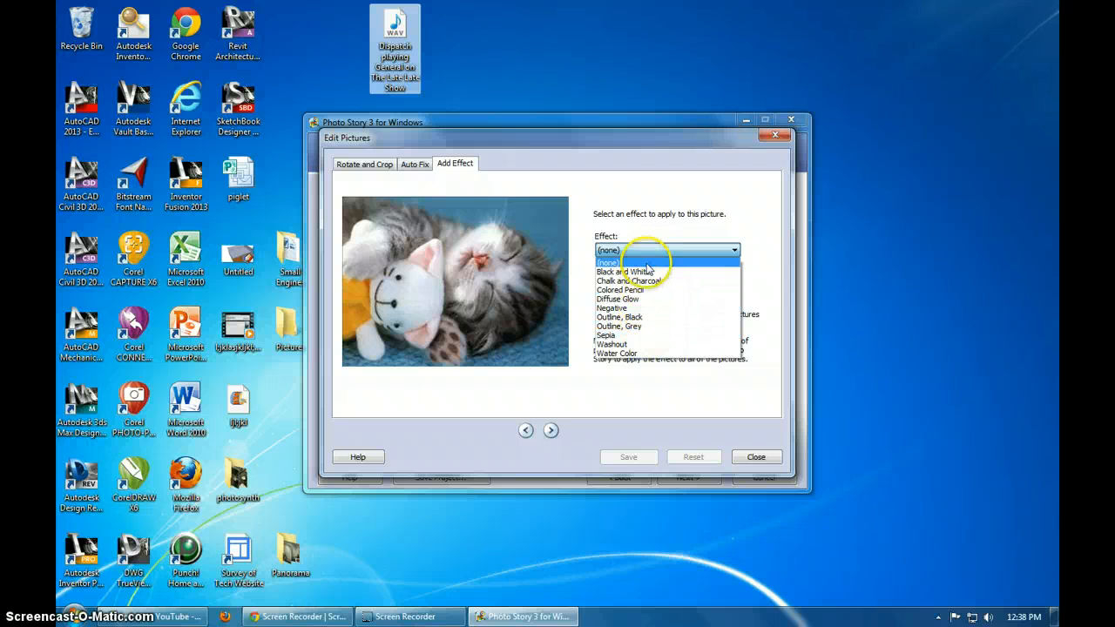
pyautogui.click(636, 335)
pyautogui.click(638, 251)
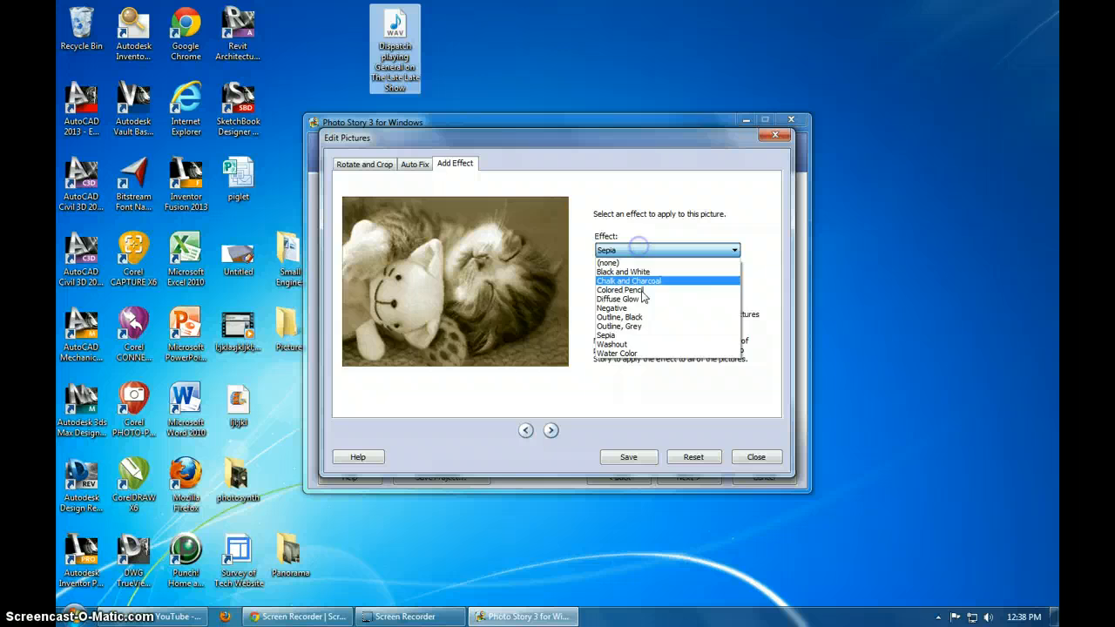
pyautogui.click(640, 349)
pyautogui.click(640, 250)
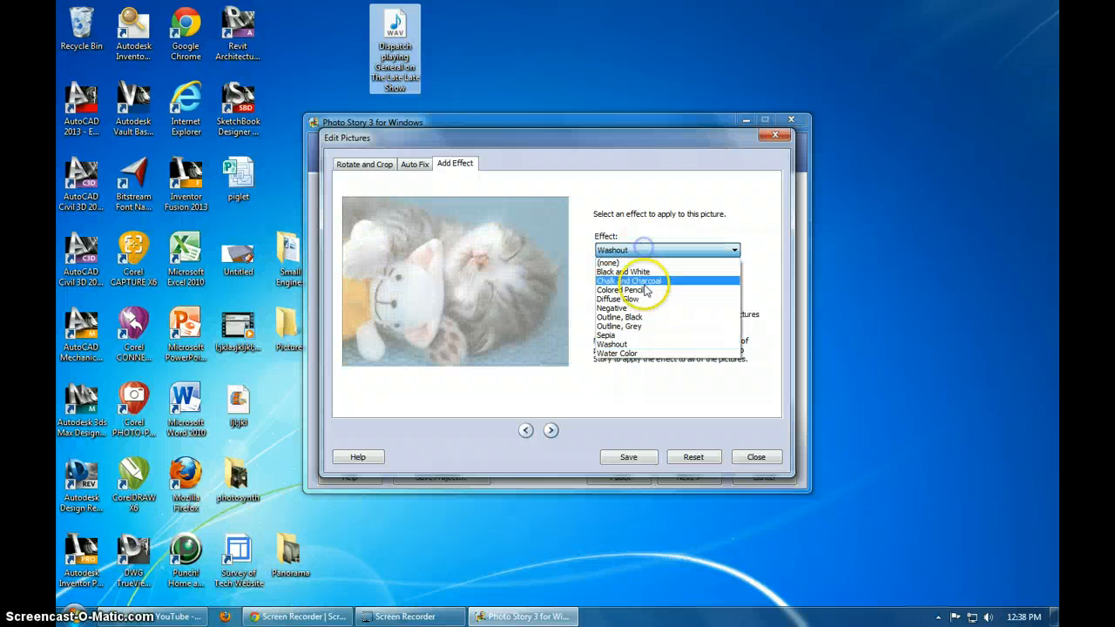
pyautogui.click(642, 308)
pyautogui.click(644, 249)
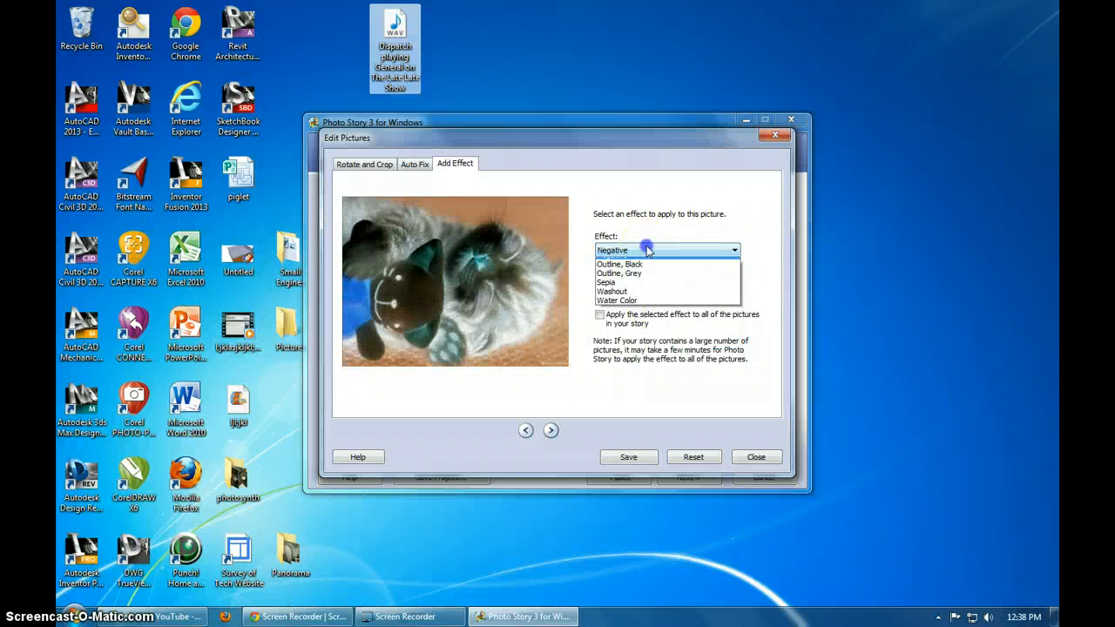
pyautogui.click(625, 262)
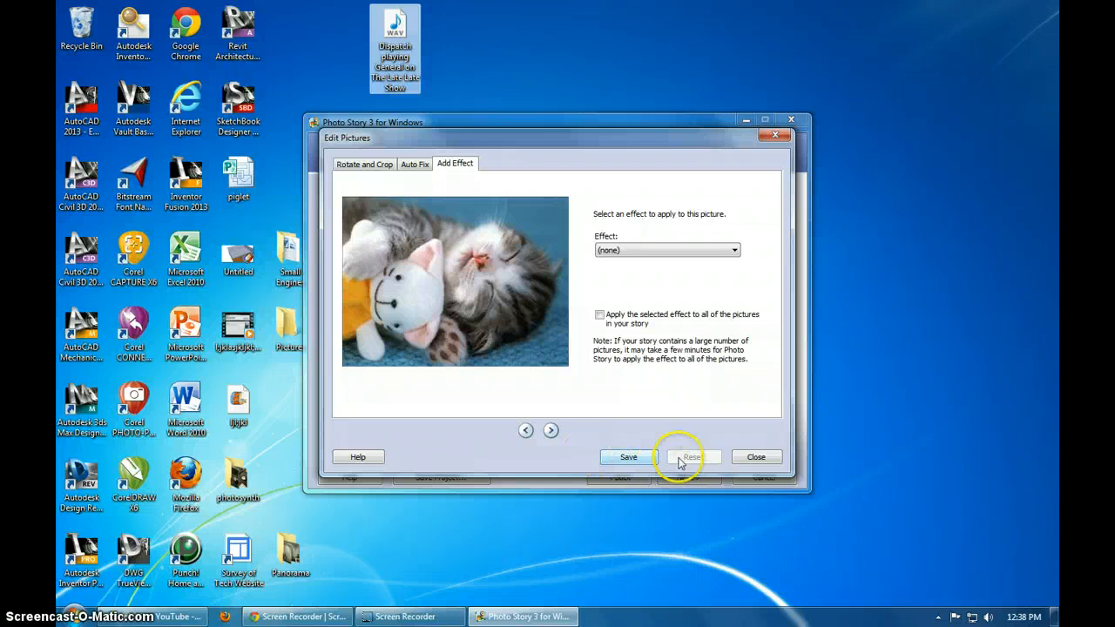
pyautogui.click(751, 460)
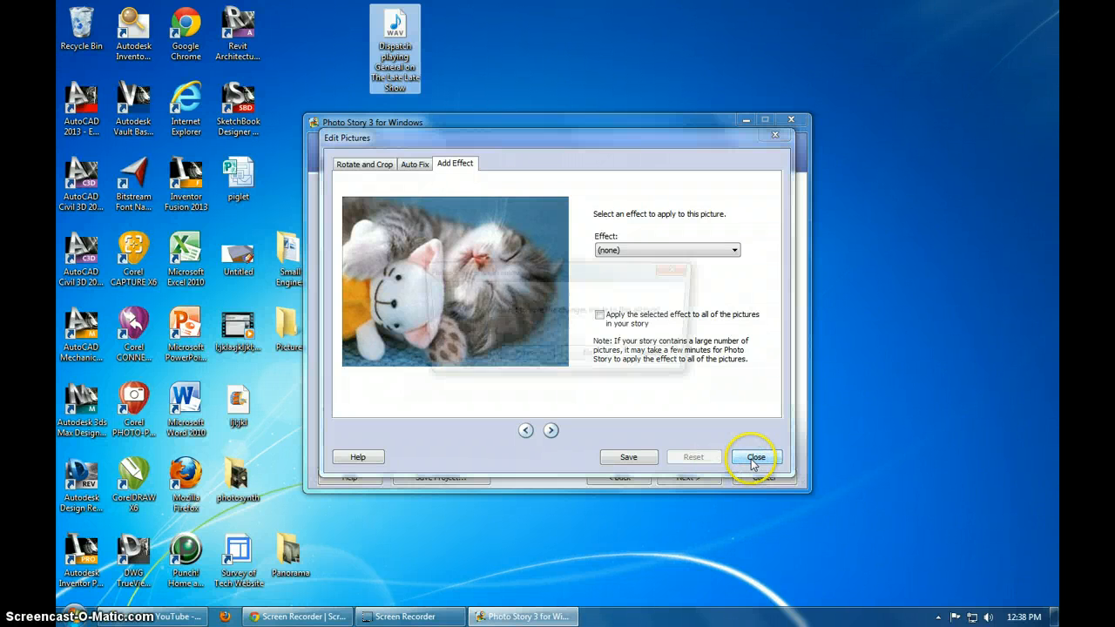
pyautogui.click(582, 357)
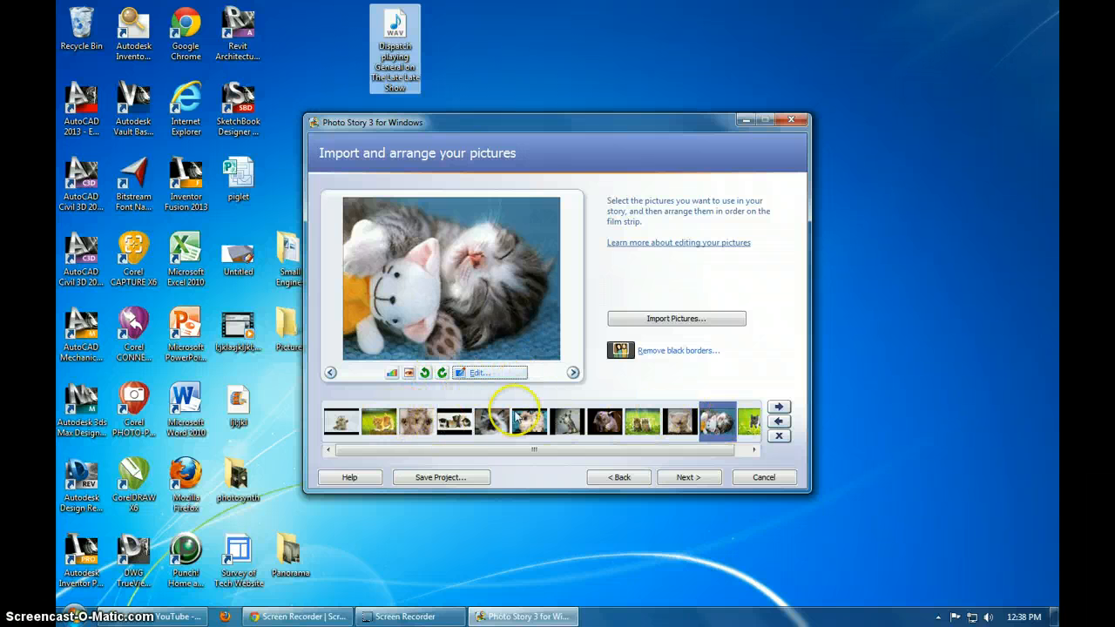
# Step: Proceed to the titles page and add the title "Cute Little Kittens" to the first picture
pyautogui.click(681, 481)
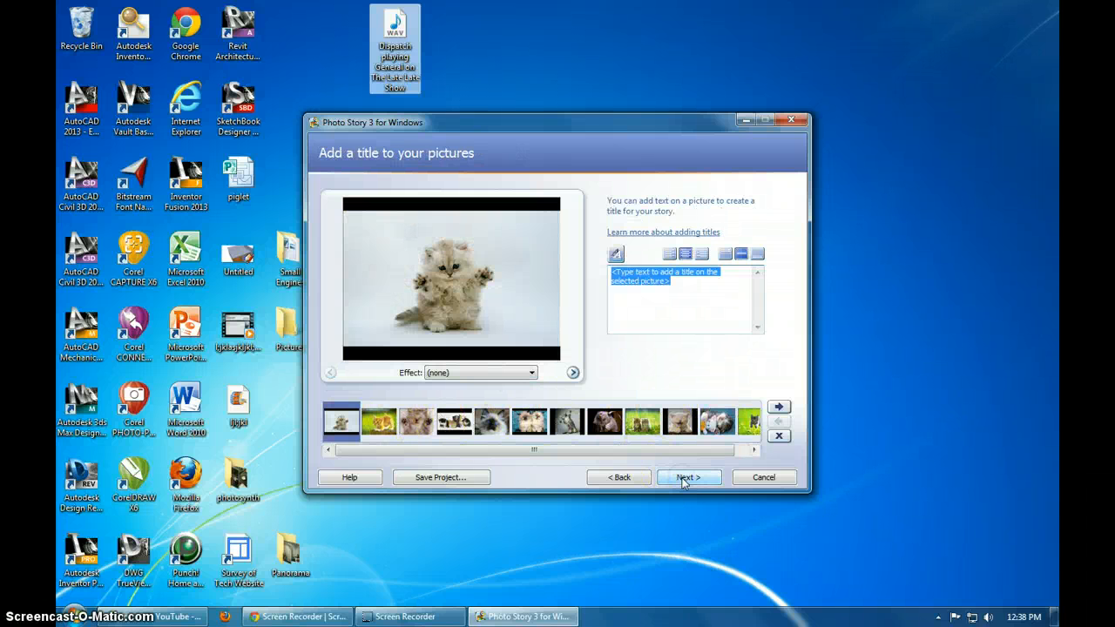
pyautogui.click(666, 472)
pyautogui.click(682, 301)
pyautogui.write('Cute Little')
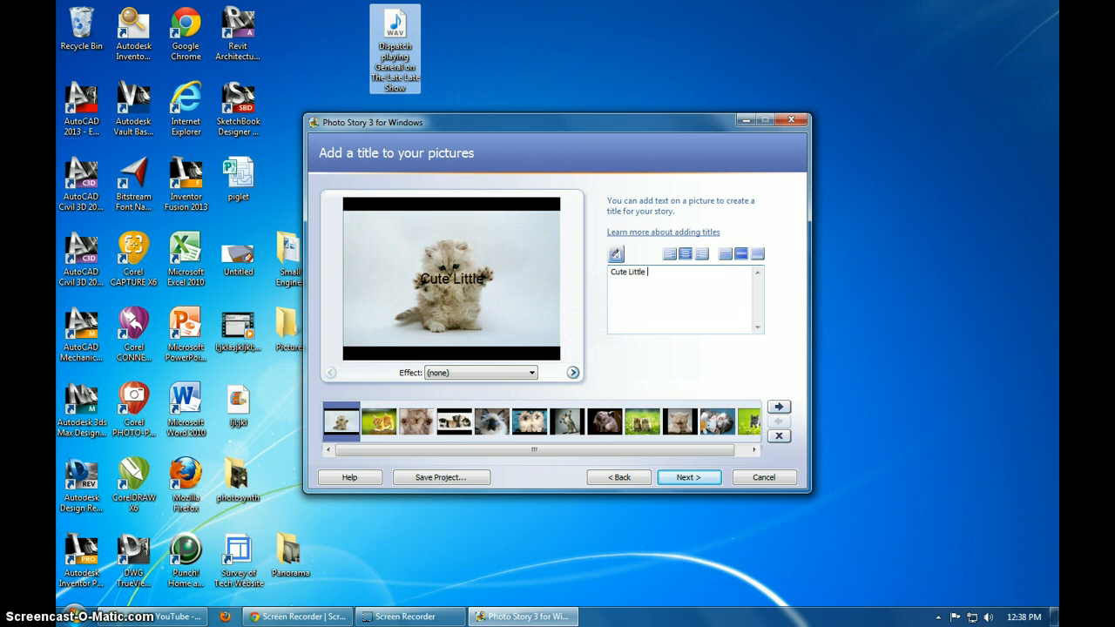
pyautogui.write('s')
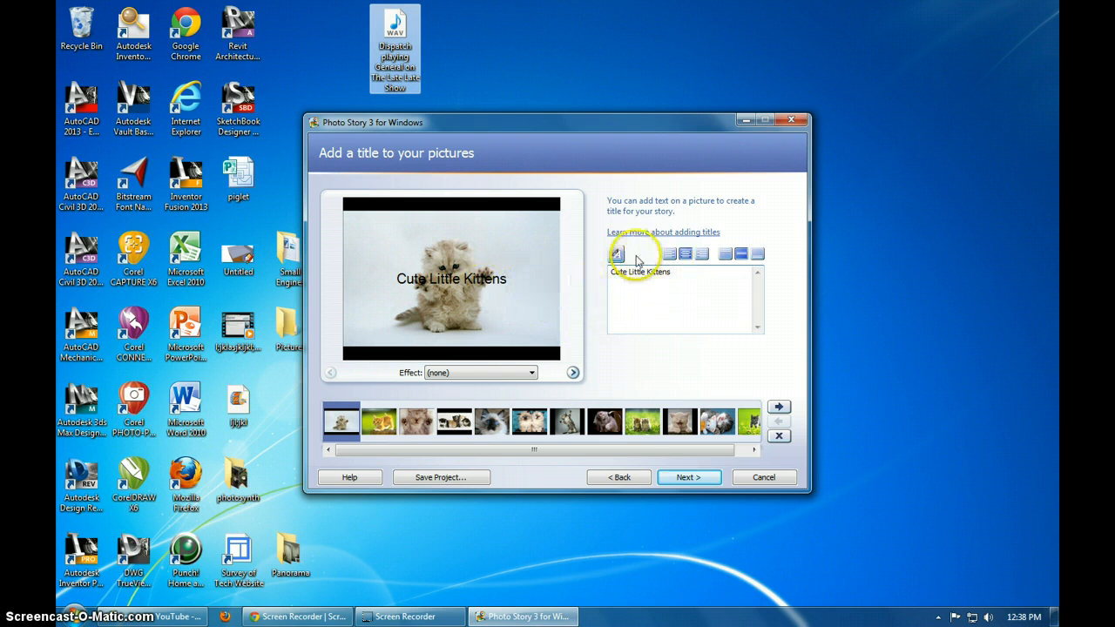
# Step: Browse the font options for the "Cute Little Kittens" title and accept the font settings
pyautogui.moveTo(676, 271); pyautogui.dragTo(613, 274)
pyautogui.click(615, 261)
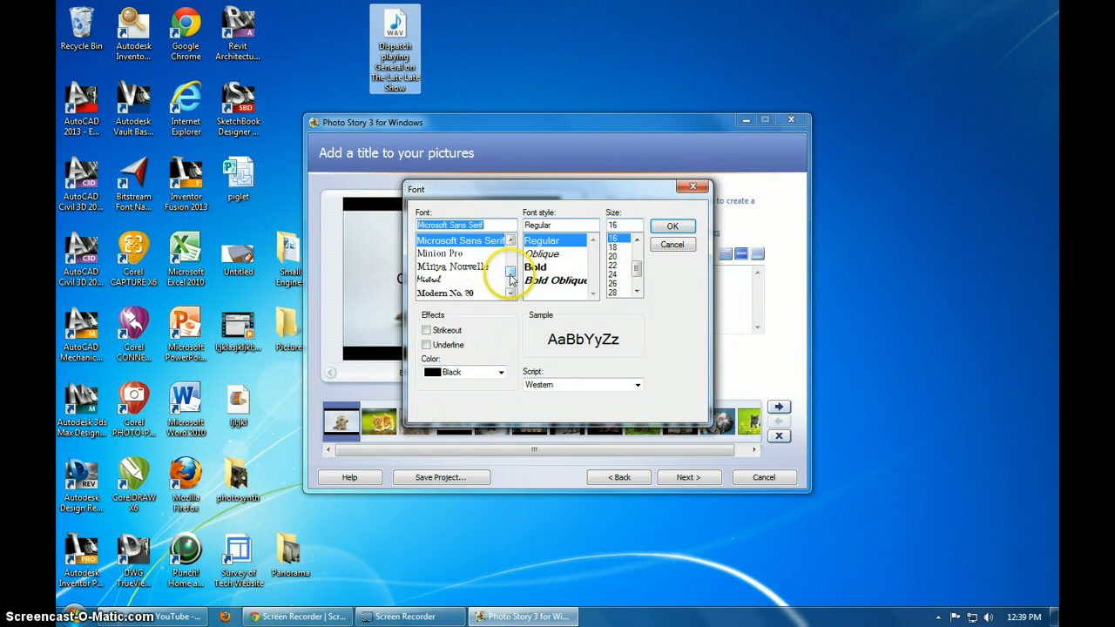
pyautogui.moveTo(511, 276)
pyautogui.mouseDown()
pyautogui.moveTo(506, 251)
pyautogui.moveTo(511, 272)
pyautogui.mouseUp()
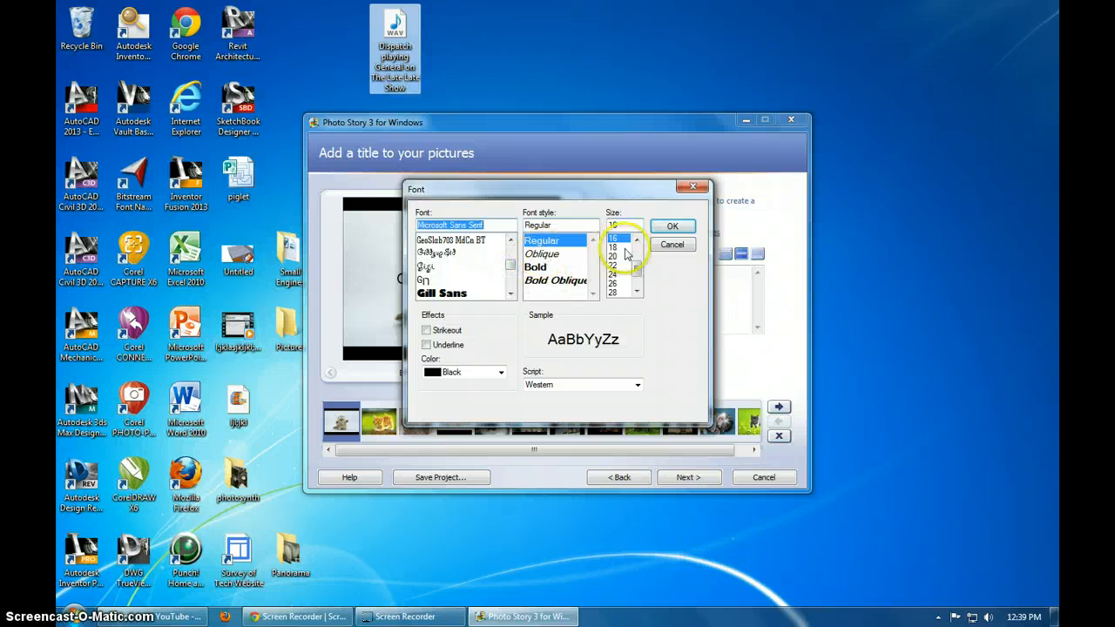
pyautogui.click(673, 227)
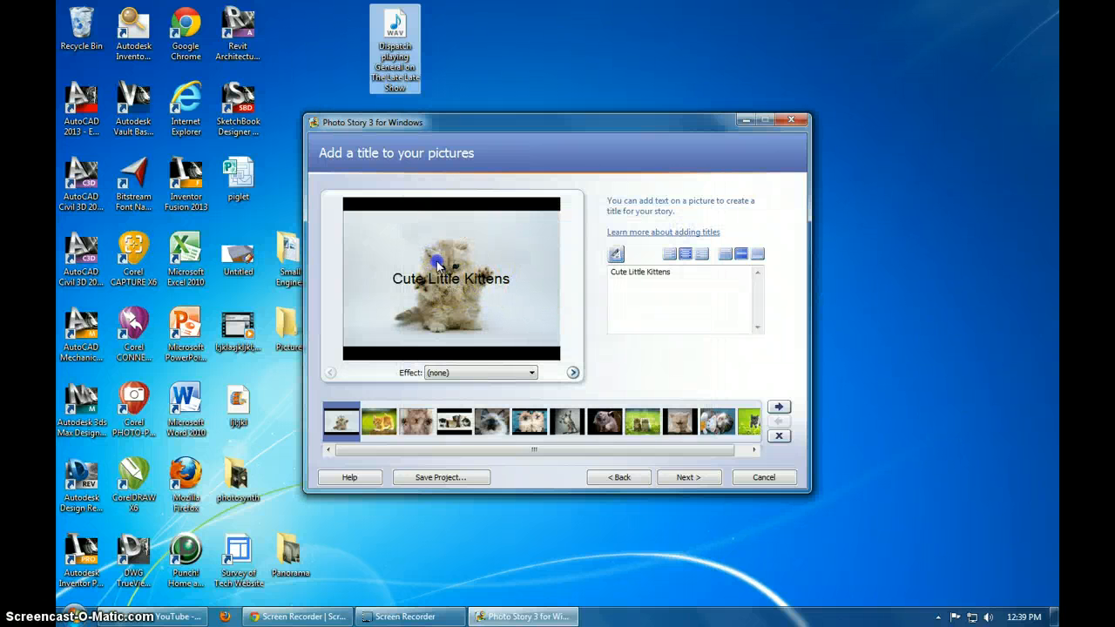
# Step: Add the title "Flat Face" to the fifth picture, the close-up of the blue-eyed kitten, and select the two-kitten picture after it
pyautogui.click(379, 421)
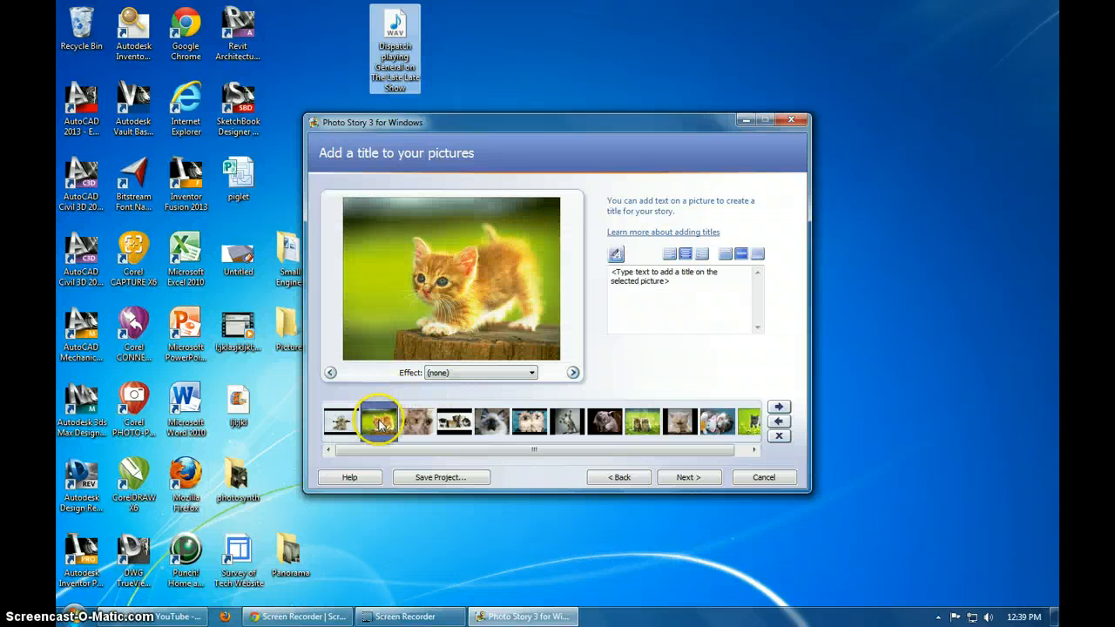
pyautogui.click(422, 424)
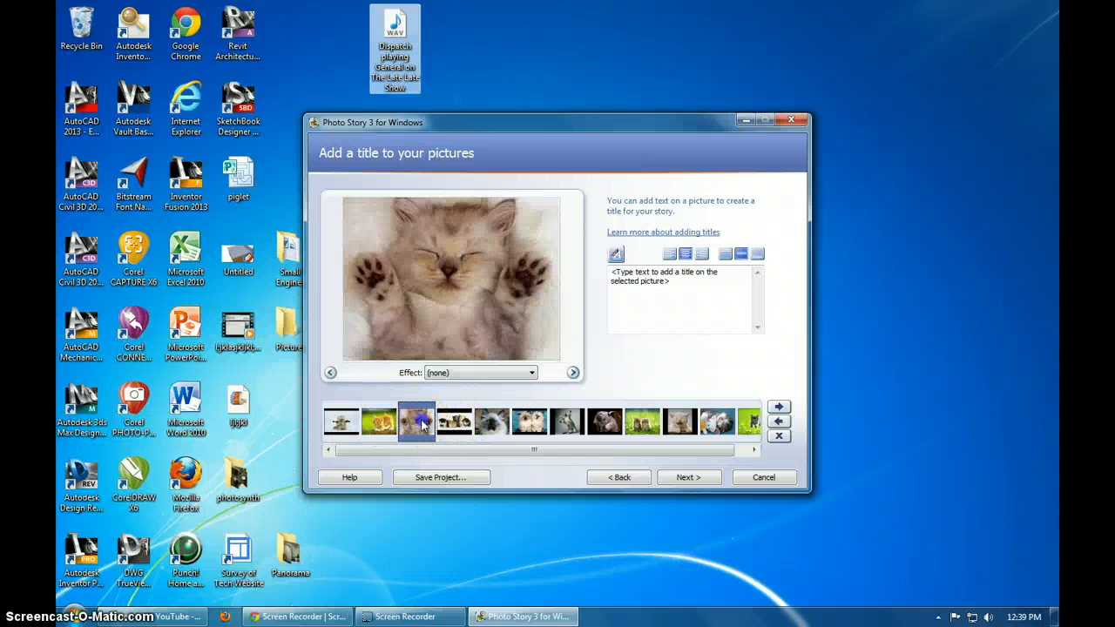
pyautogui.click(455, 424)
pyautogui.click(489, 421)
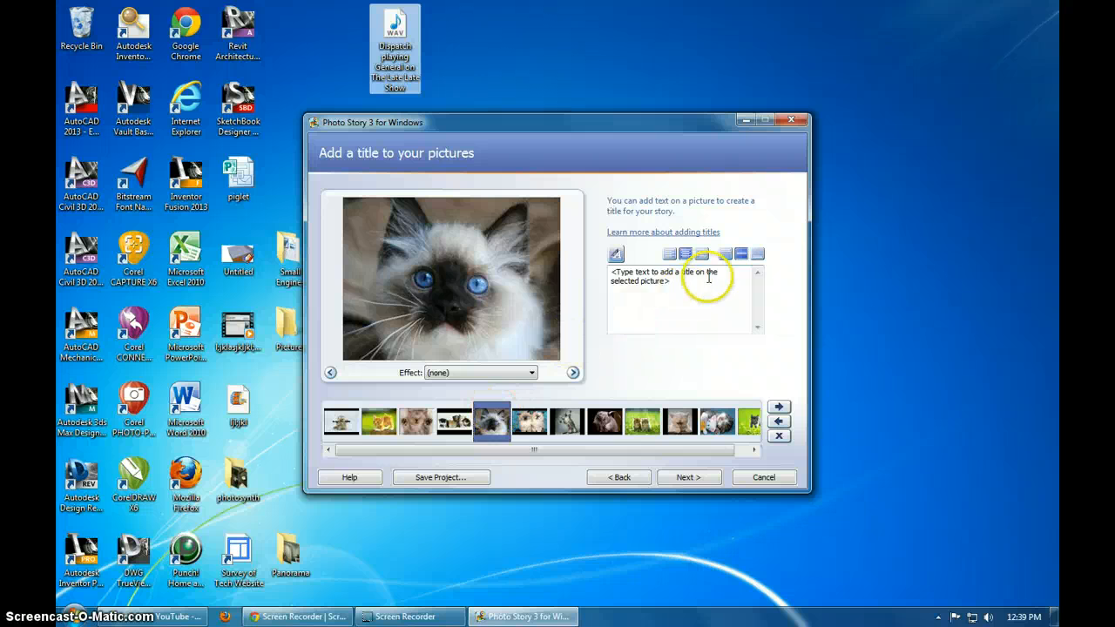
pyautogui.click(648, 280)
pyautogui.moveTo(676, 277); pyautogui.dragTo(598, 277)
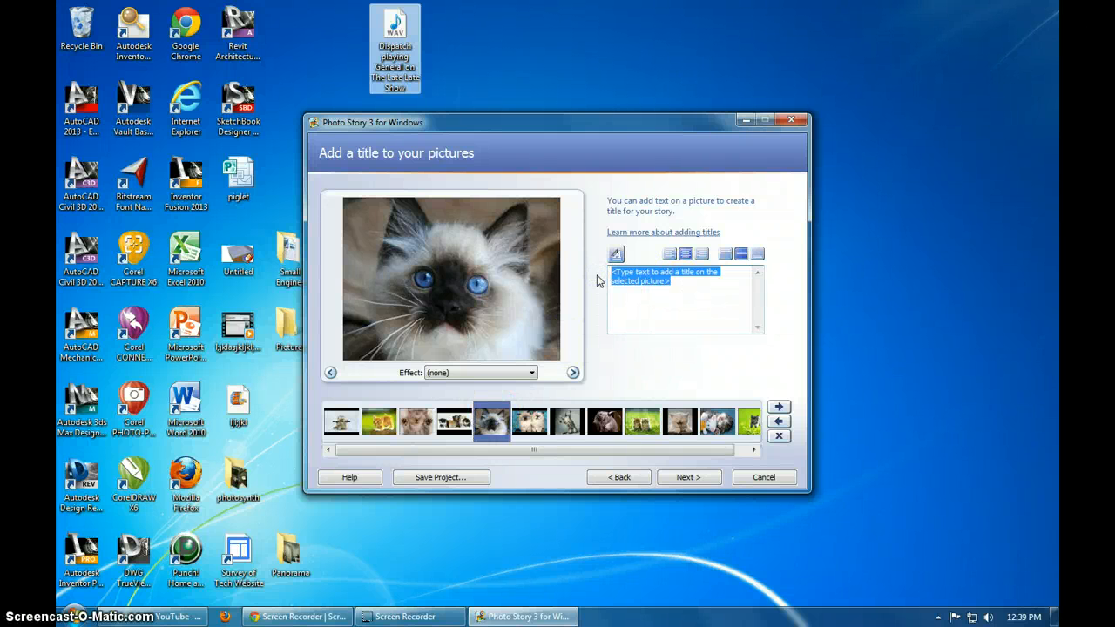
pyautogui.write('Flat Face')
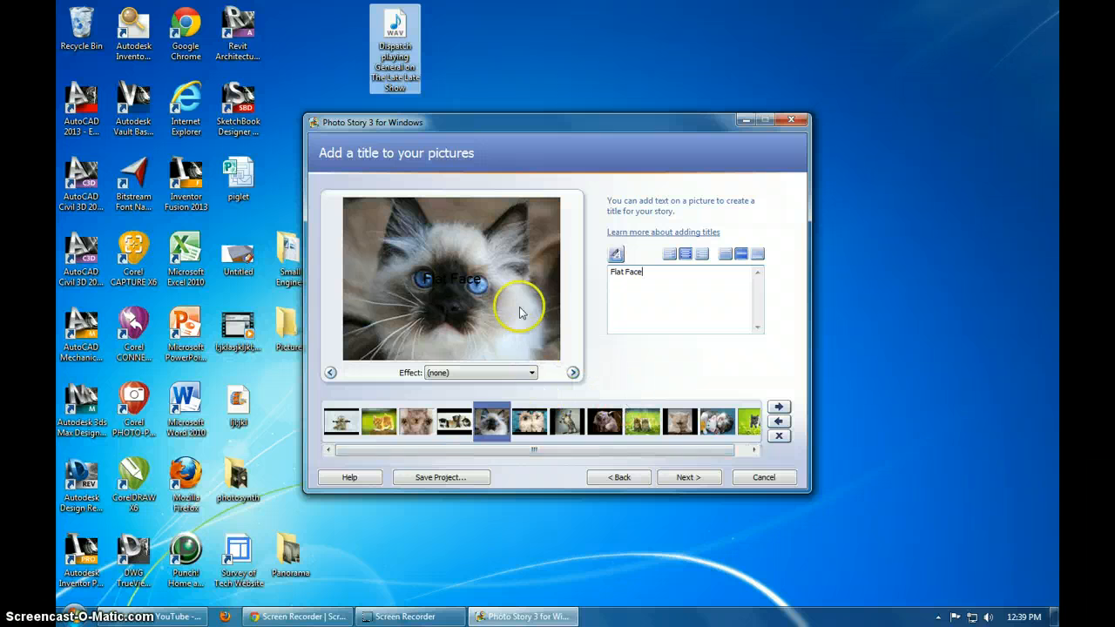
pyautogui.click(529, 422)
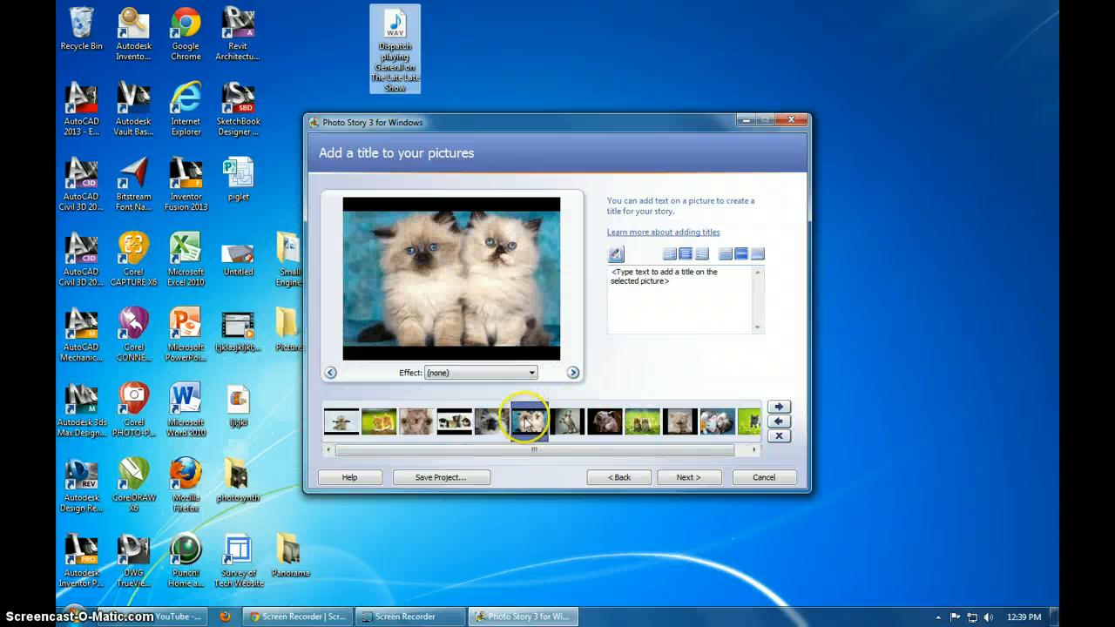
# Step: Change the font color of the "Flat Face" title on the fifth picture to White
pyautogui.click(490, 424)
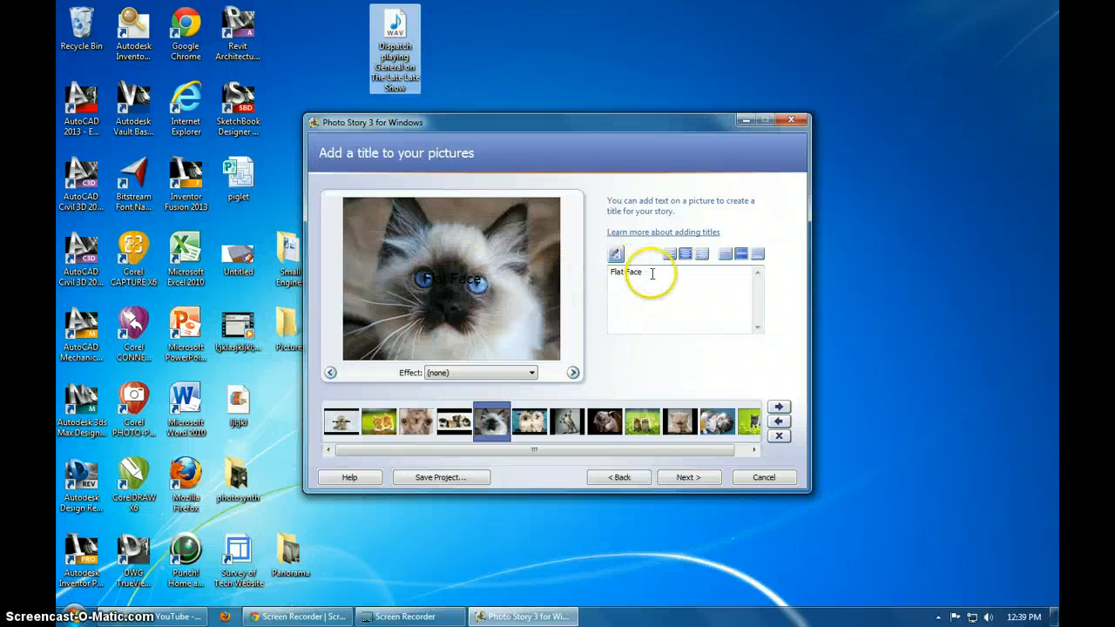
pyautogui.moveTo(651, 274); pyautogui.dragTo(592, 273)
pyautogui.click(618, 255)
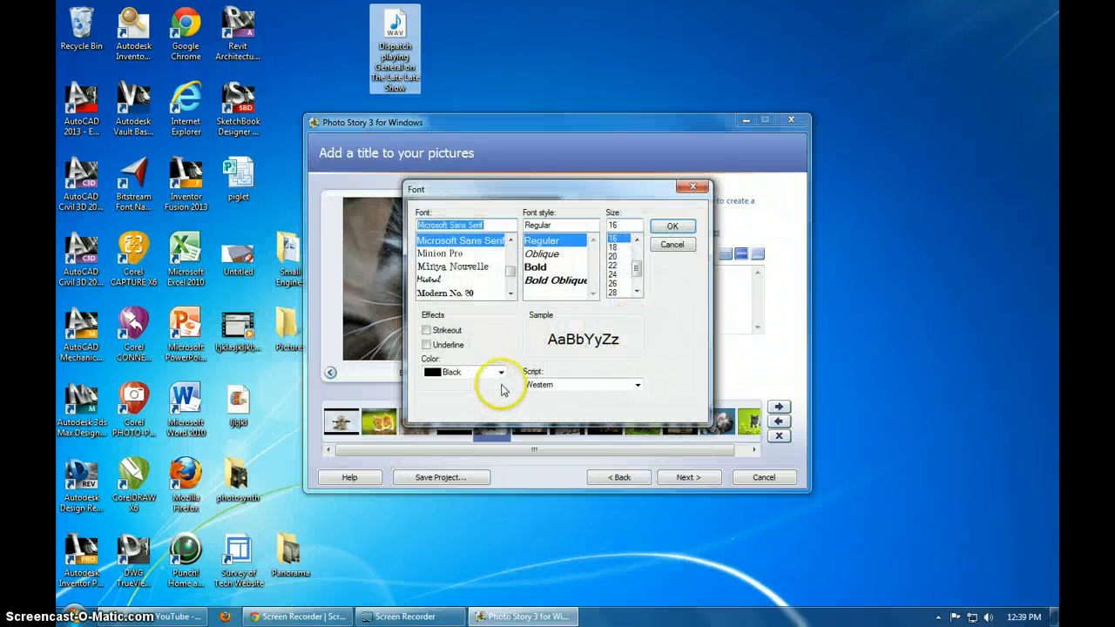
pyautogui.click(501, 373)
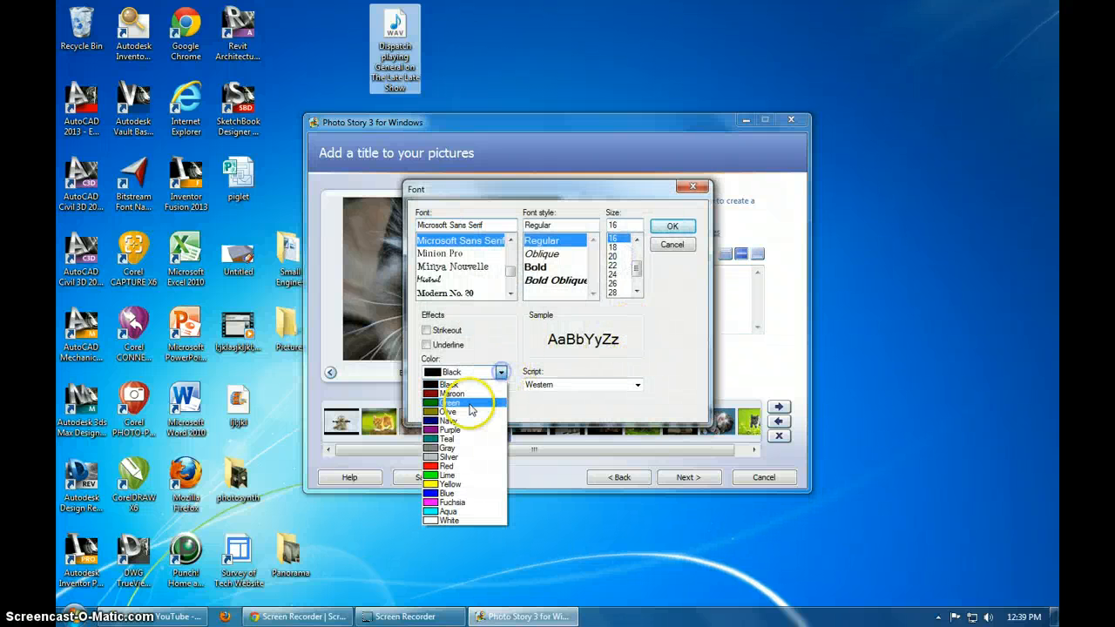
pyautogui.click(449, 520)
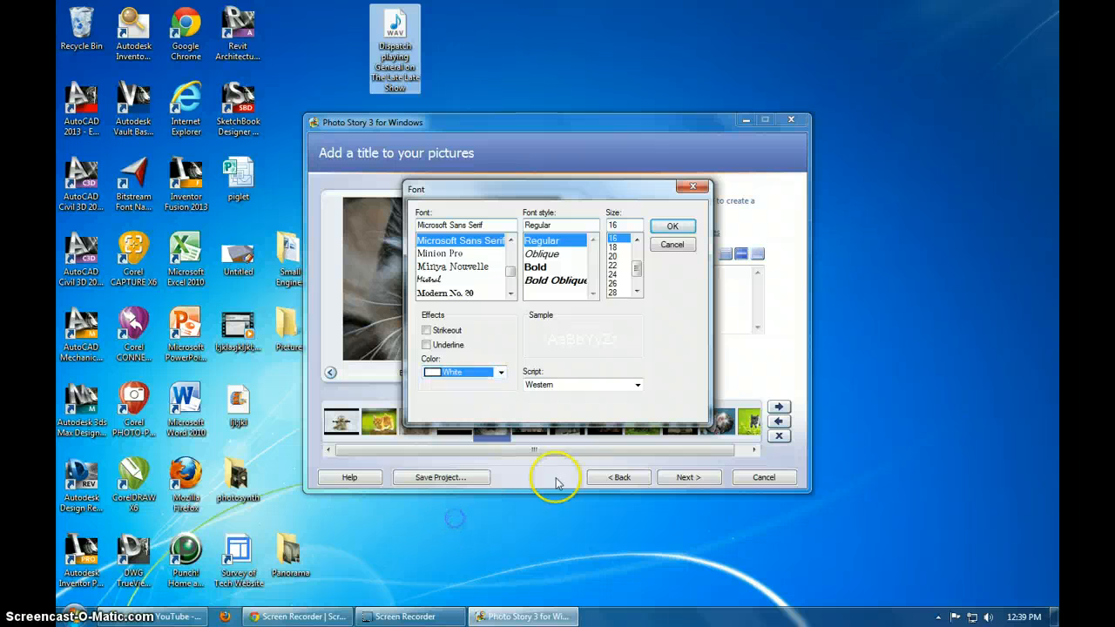
pyautogui.click(671, 228)
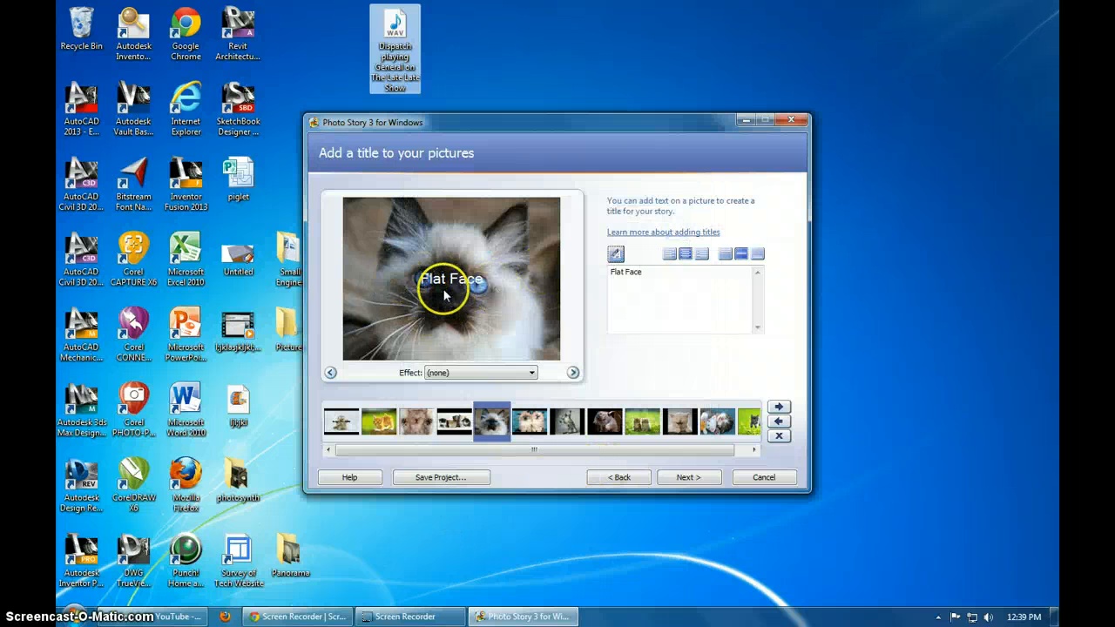
# Step: Look through the sixth to eighth pictures without adding titles and proceed to the narration and motion page
pyautogui.click(528, 421)
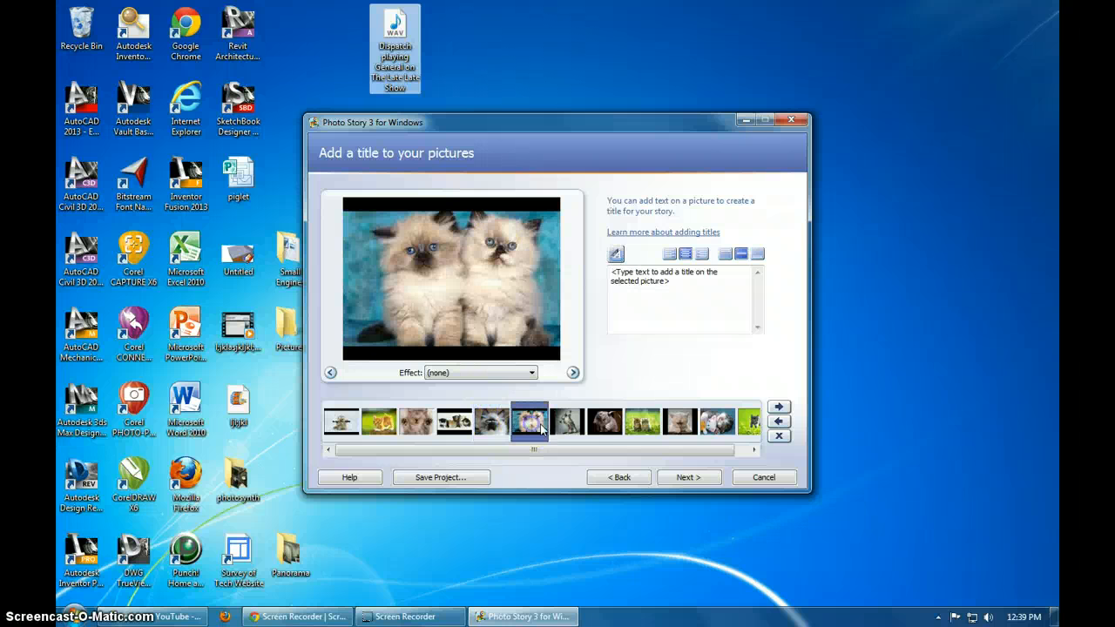
pyautogui.click(572, 425)
pyautogui.click(615, 425)
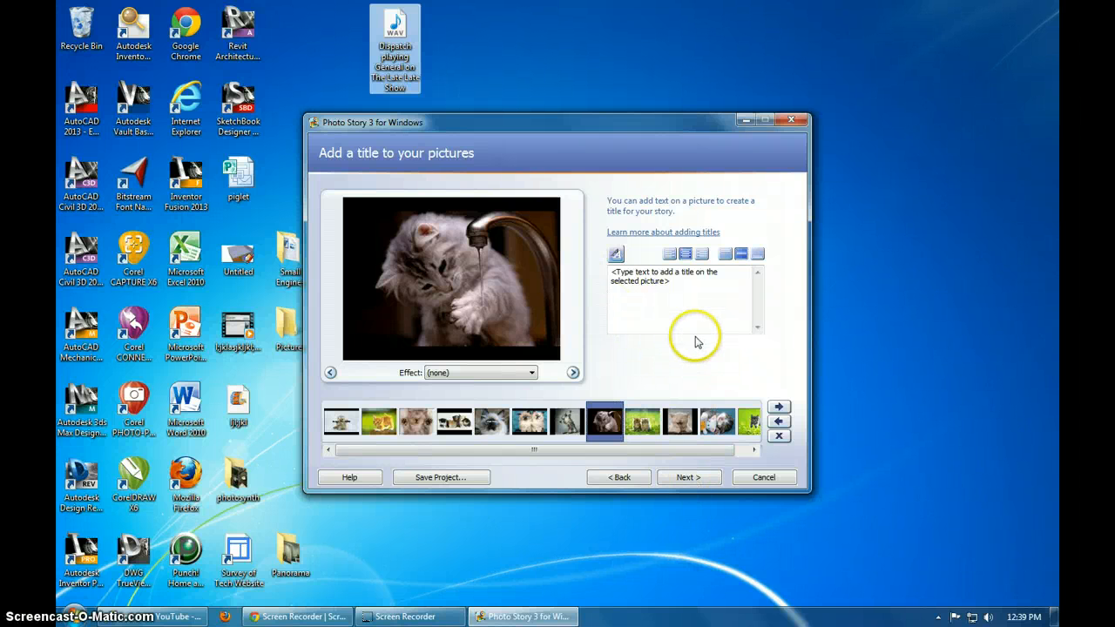
pyautogui.click(688, 479)
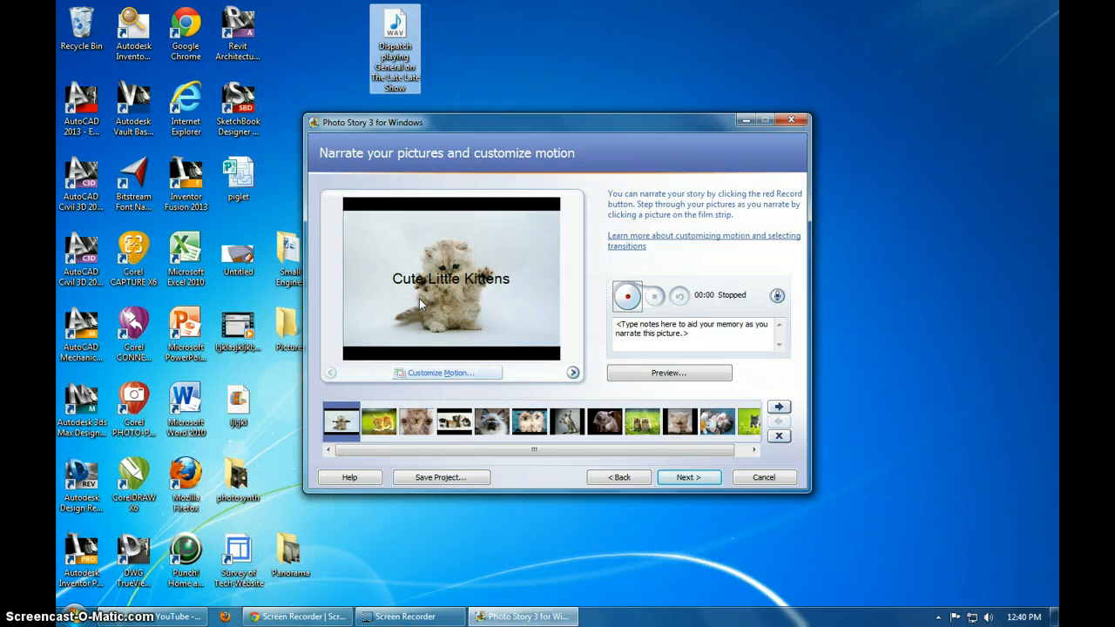
# Step: Specify custom motion for the first picture, with a start frame of about 557 x 418 pixels around the kitten's face and upper body
pyautogui.click(452, 340)
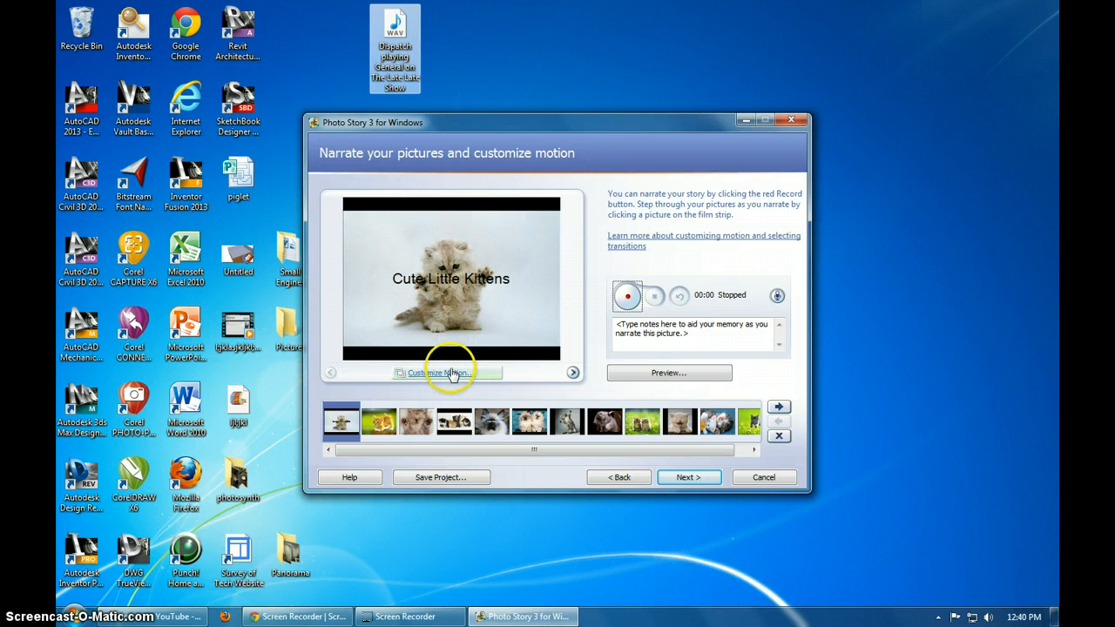
pyautogui.click(452, 372)
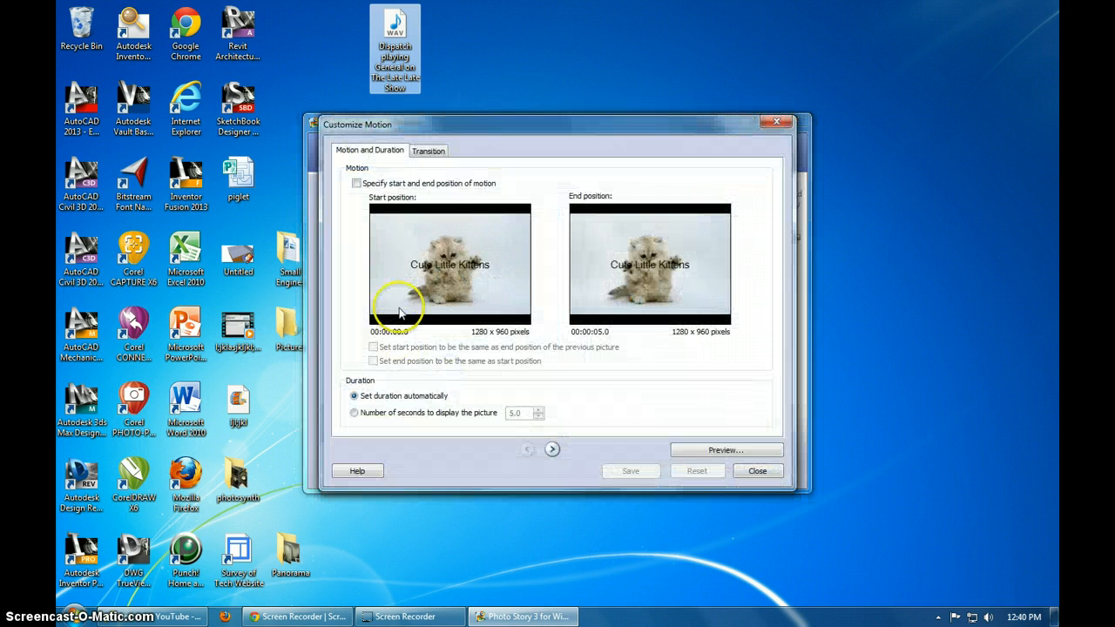
pyautogui.click(357, 184)
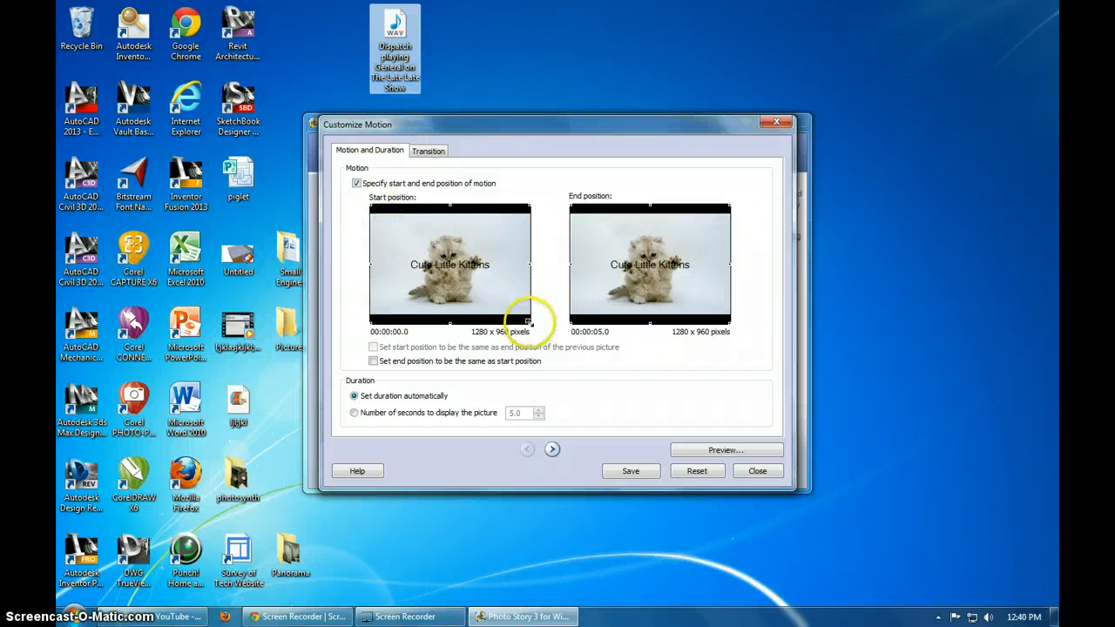
pyautogui.moveTo(530, 321); pyautogui.dragTo(461, 272)
pyautogui.moveTo(402, 235); pyautogui.dragTo(431, 241)
pyautogui.moveTo(494, 287); pyautogui.dragTo(474, 275)
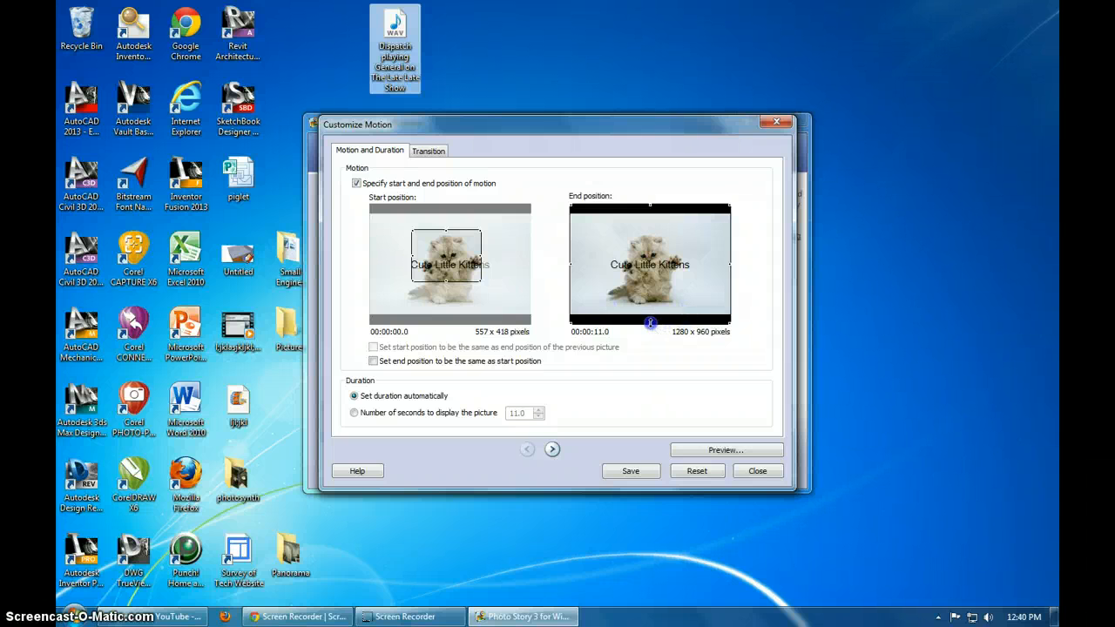
# Step: Shrink the first picture's end frame to about 1048 x 786 pixels, preview the motion, and close the preview
pyautogui.moveTo(649, 323); pyautogui.dragTo(648, 312)
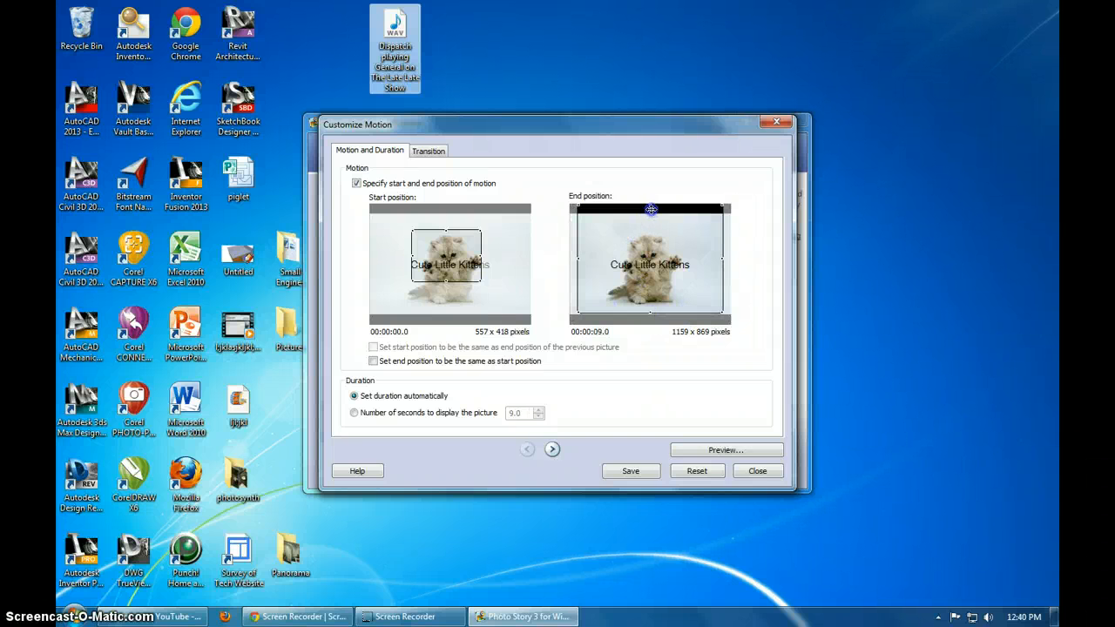
pyautogui.moveTo(649, 204); pyautogui.dragTo(653, 215)
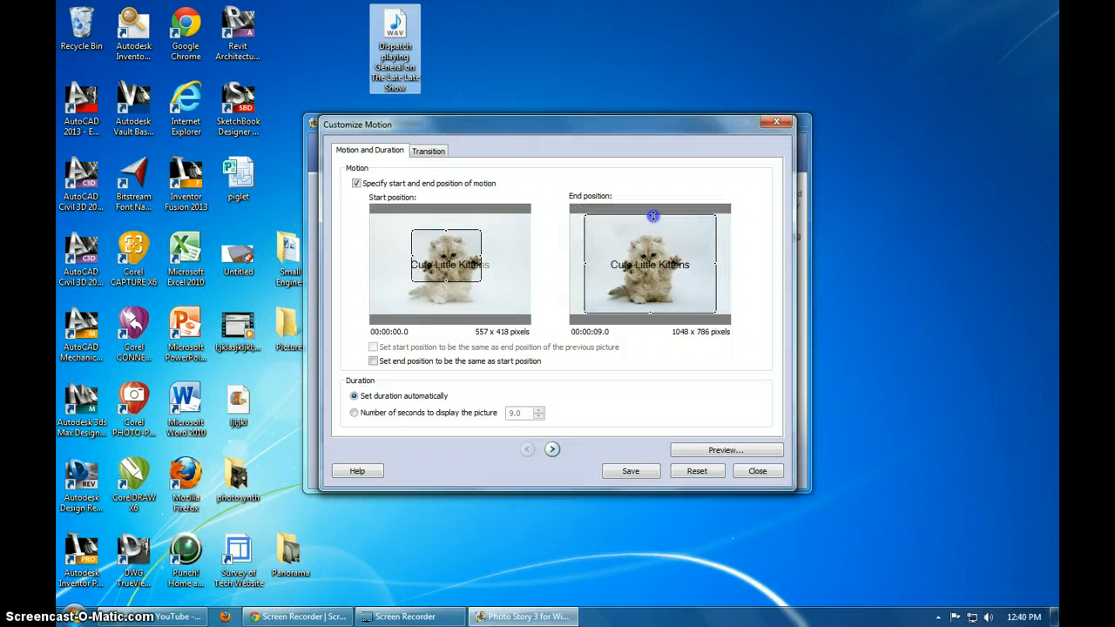
pyautogui.click(727, 449)
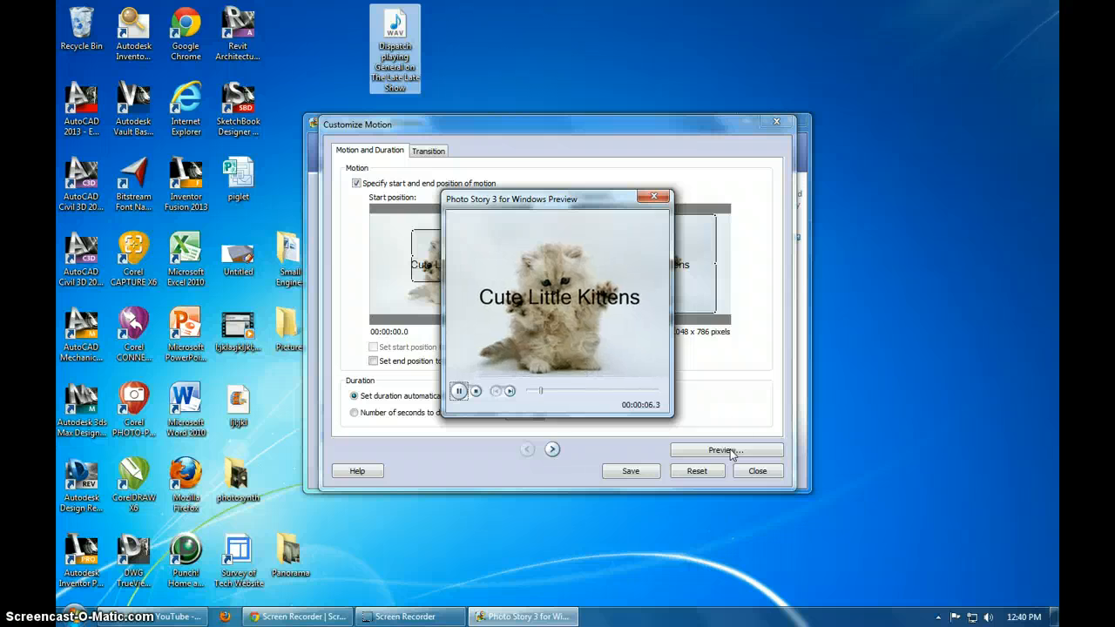
pyautogui.click(660, 199)
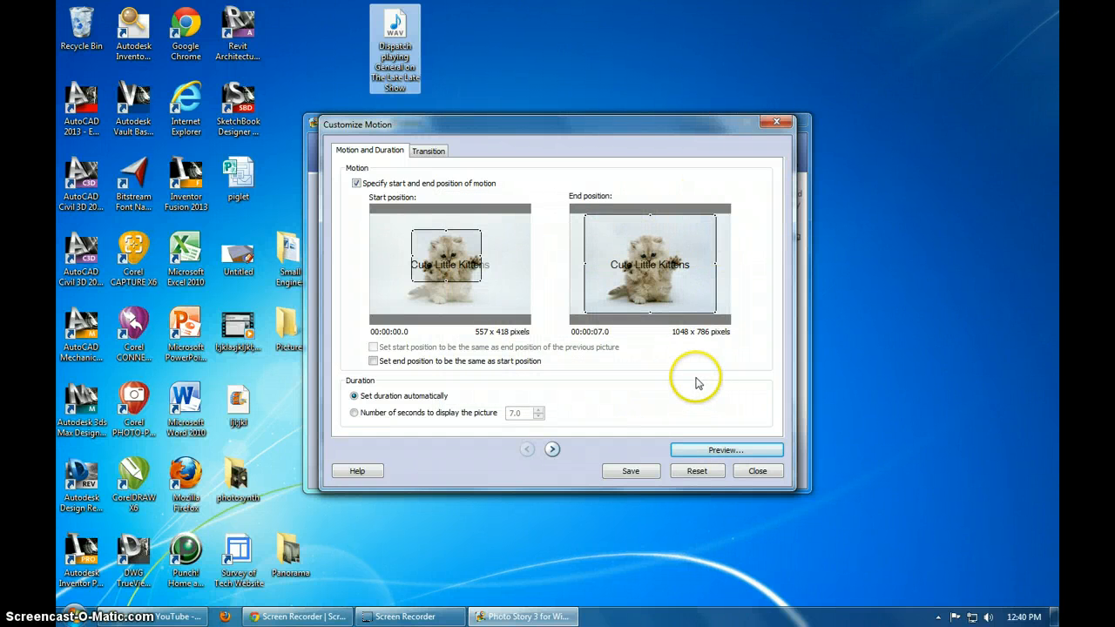
# Step: Try the Bowtie, Horizontal, Circle, Inwards and Diamond, Inwards transitions on the first picture, and choose Diagonal, Up Right
pyautogui.click(438, 151)
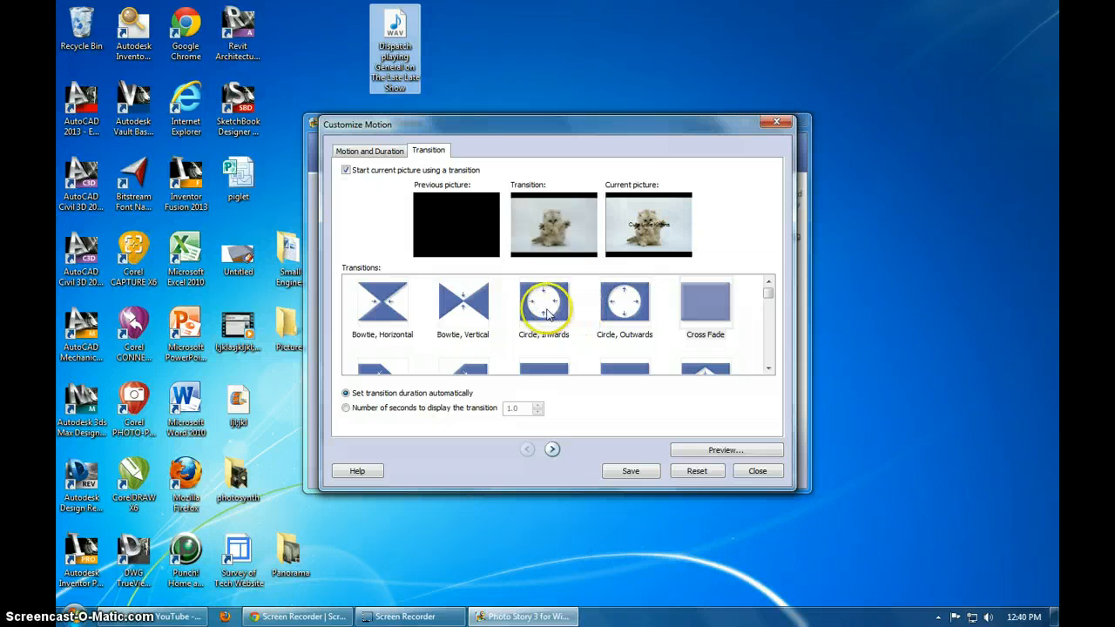
pyautogui.click(392, 319)
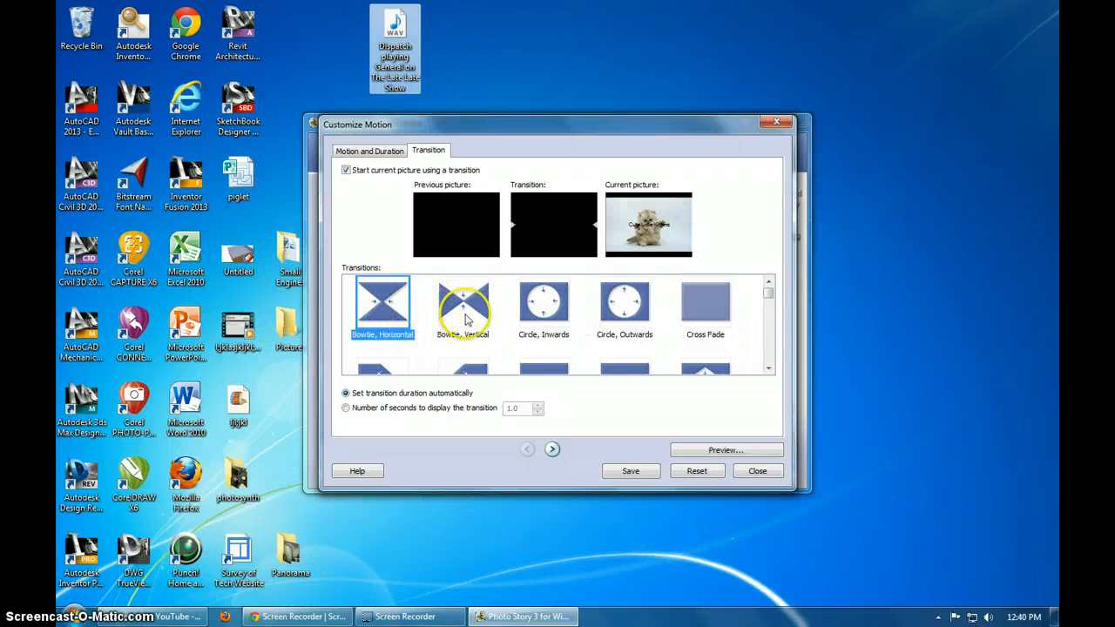
pyautogui.click(541, 311)
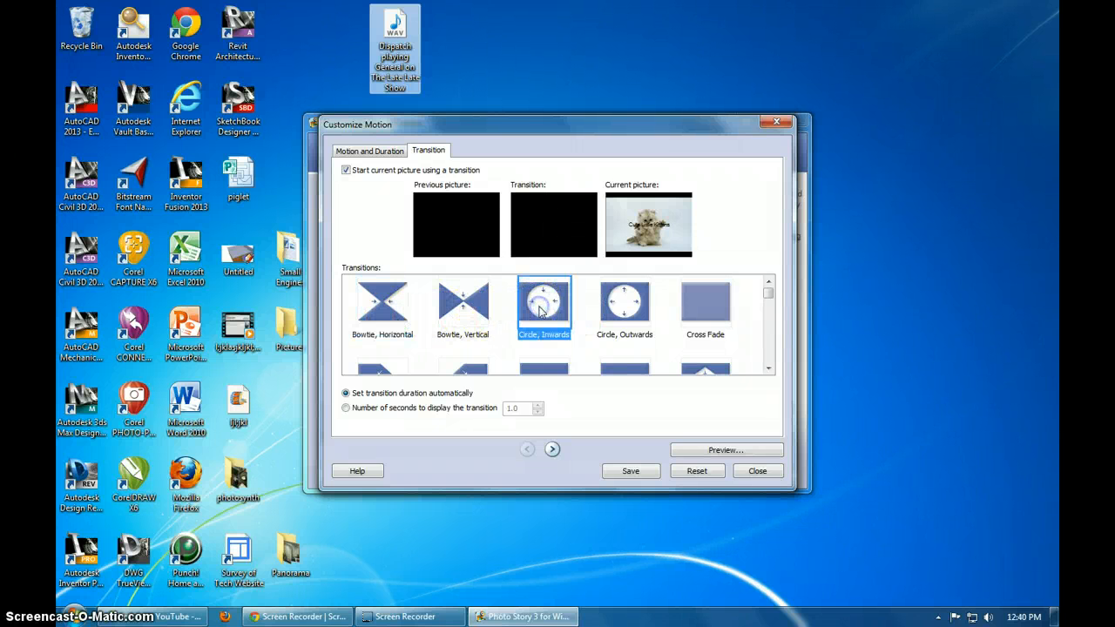
pyautogui.click(707, 366)
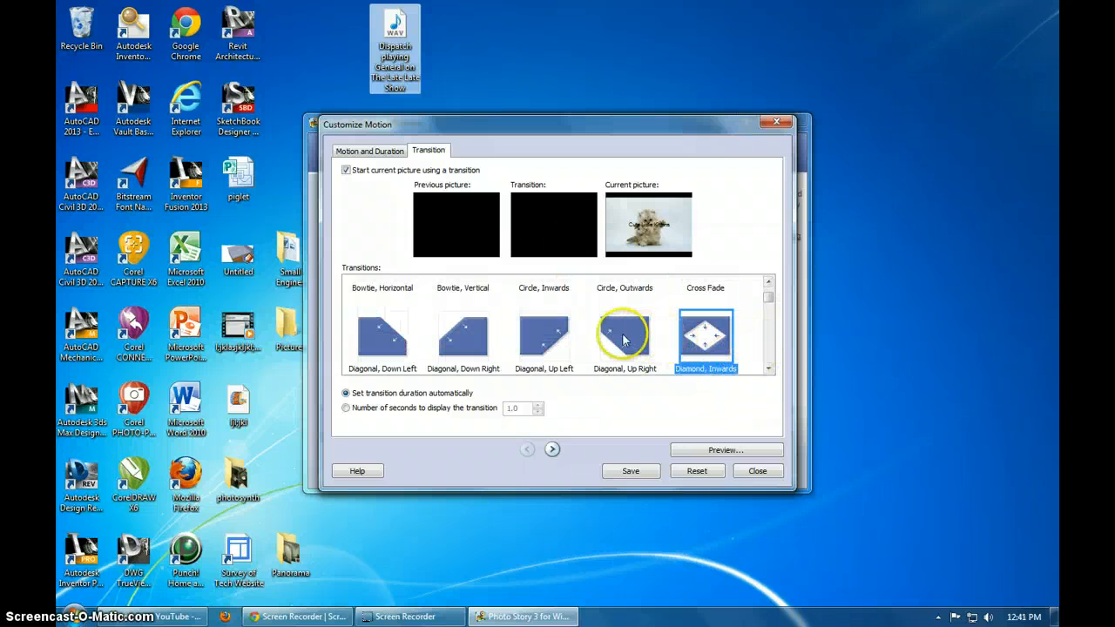
pyautogui.click(624, 340)
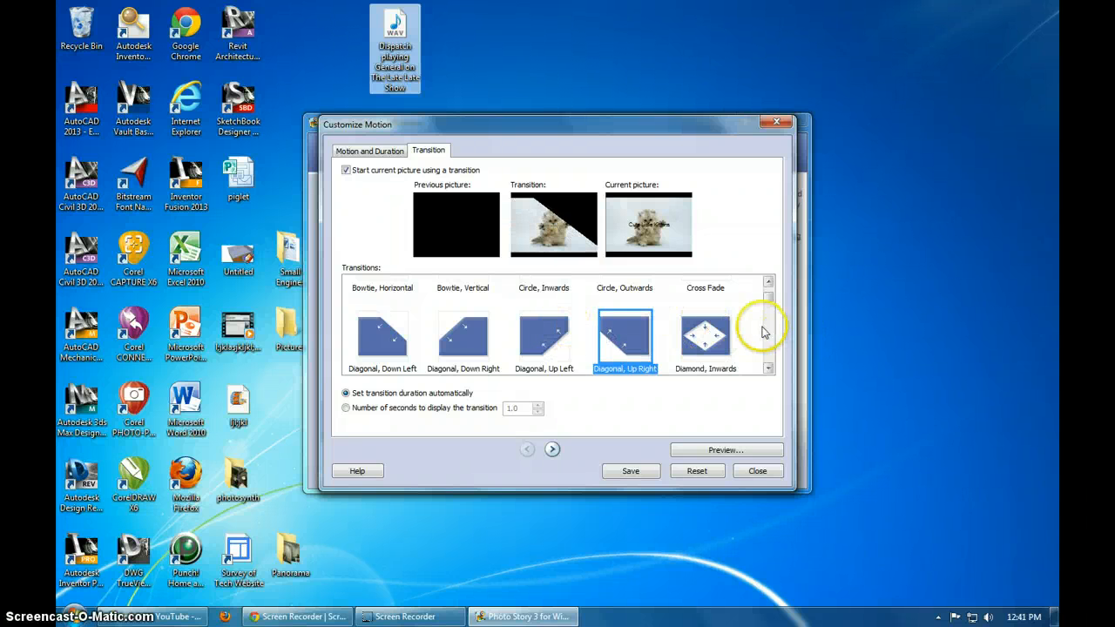
# Step: Return to the first picture's motion and duration settings, save its customizations, and close the motion settings
pyautogui.click(367, 151)
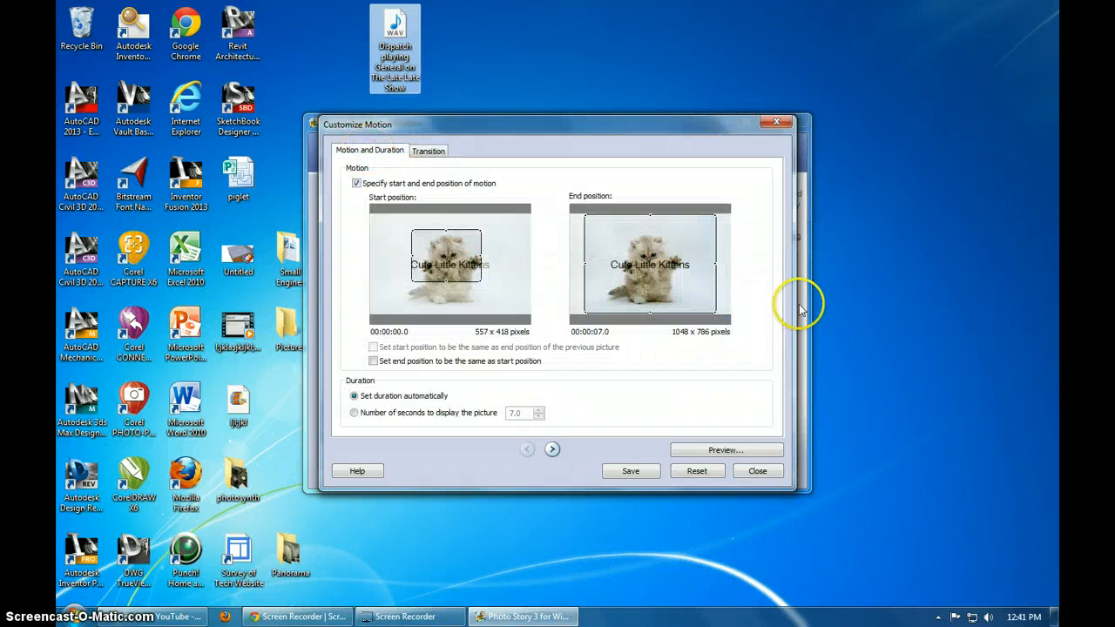
pyautogui.click(633, 473)
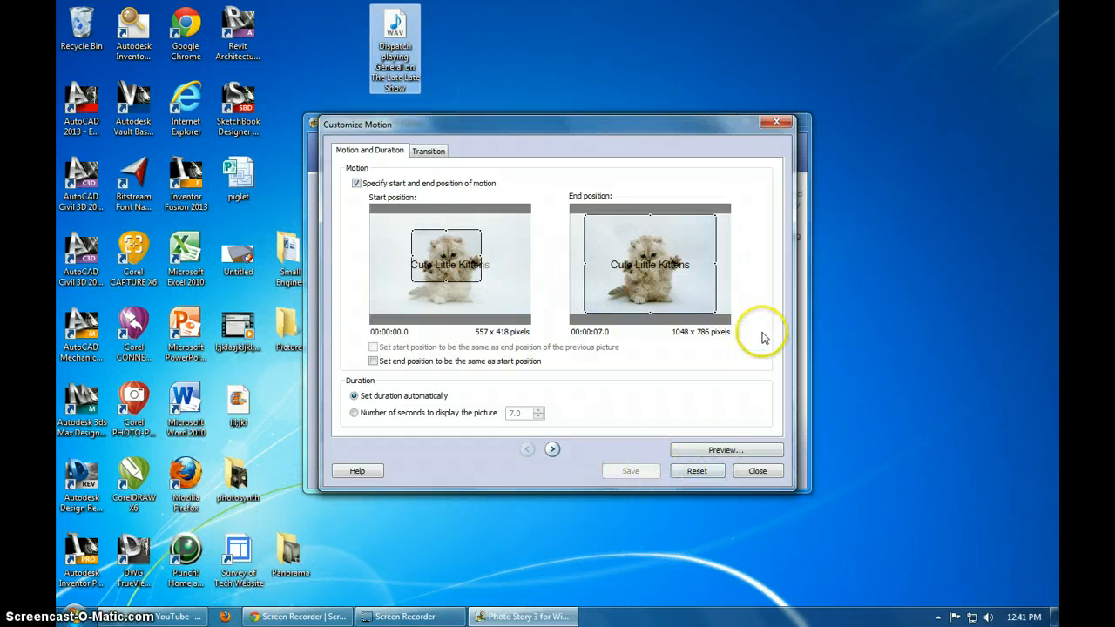
pyautogui.click(757, 474)
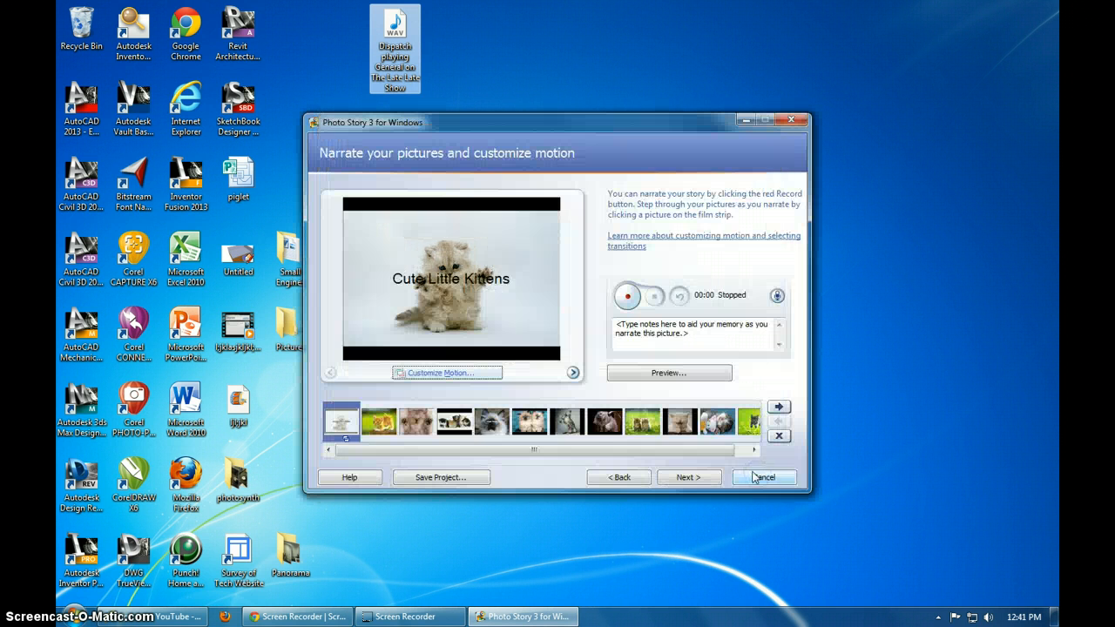
# Step: Enable specified start and end positions for the second picture, the orange kitten, keep its Cross Fade transition, save, and close the motion settings
pyautogui.click(384, 427)
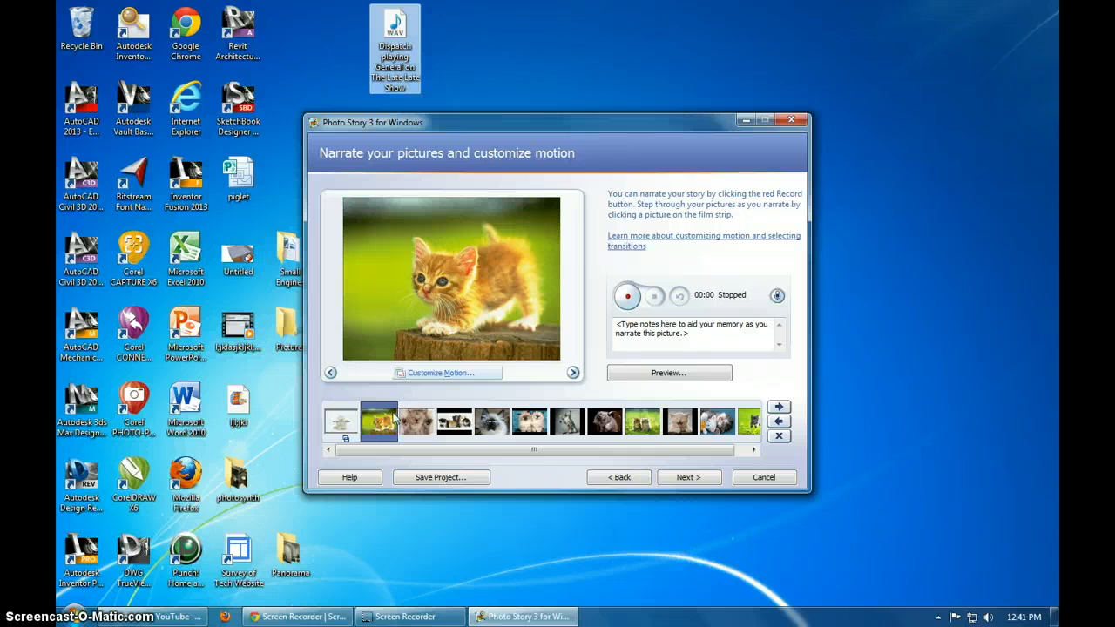
pyautogui.click(473, 373)
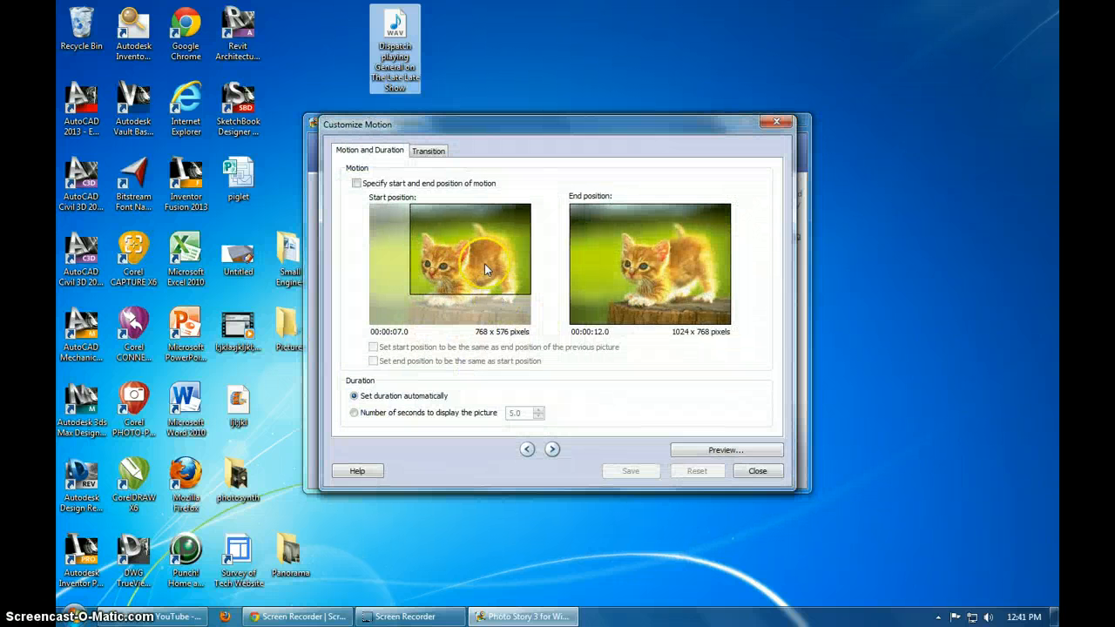
pyautogui.click(355, 184)
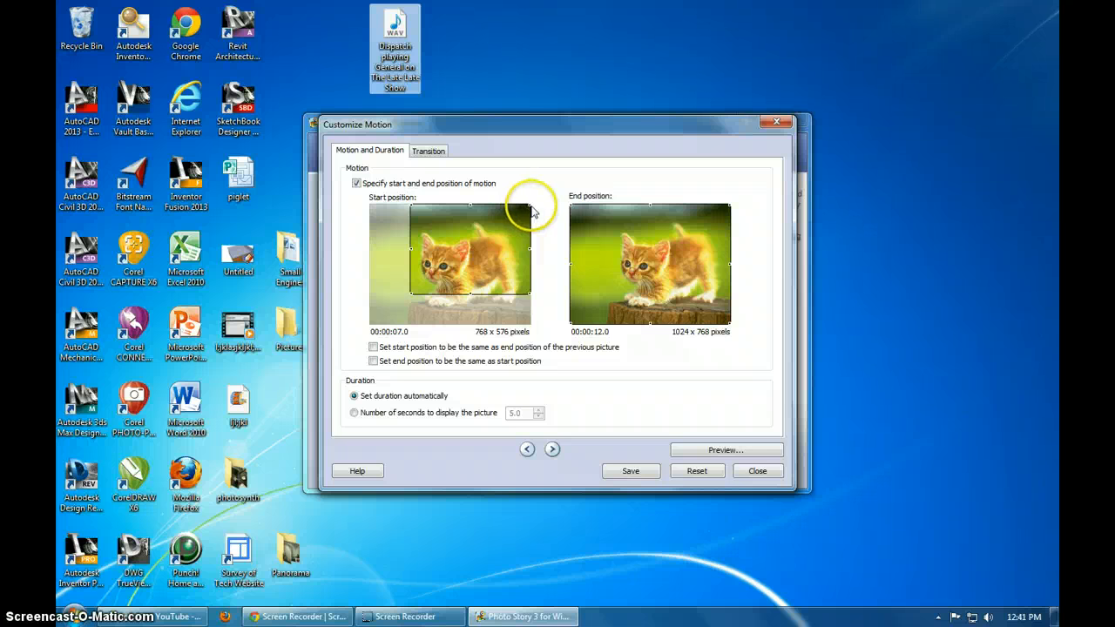
pyautogui.click(430, 152)
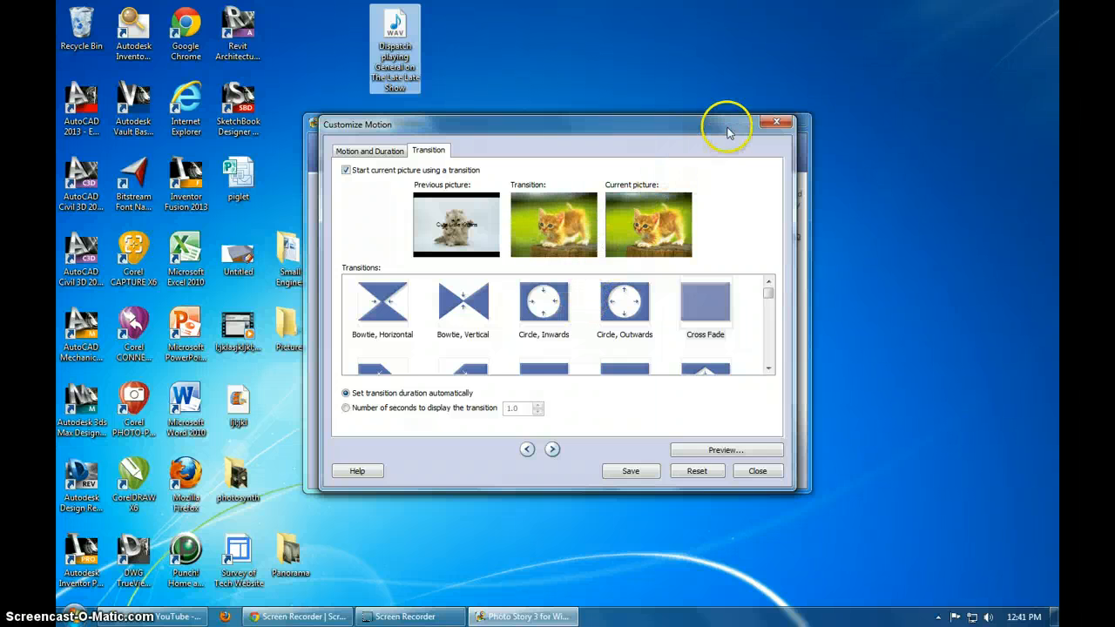
pyautogui.click(632, 470)
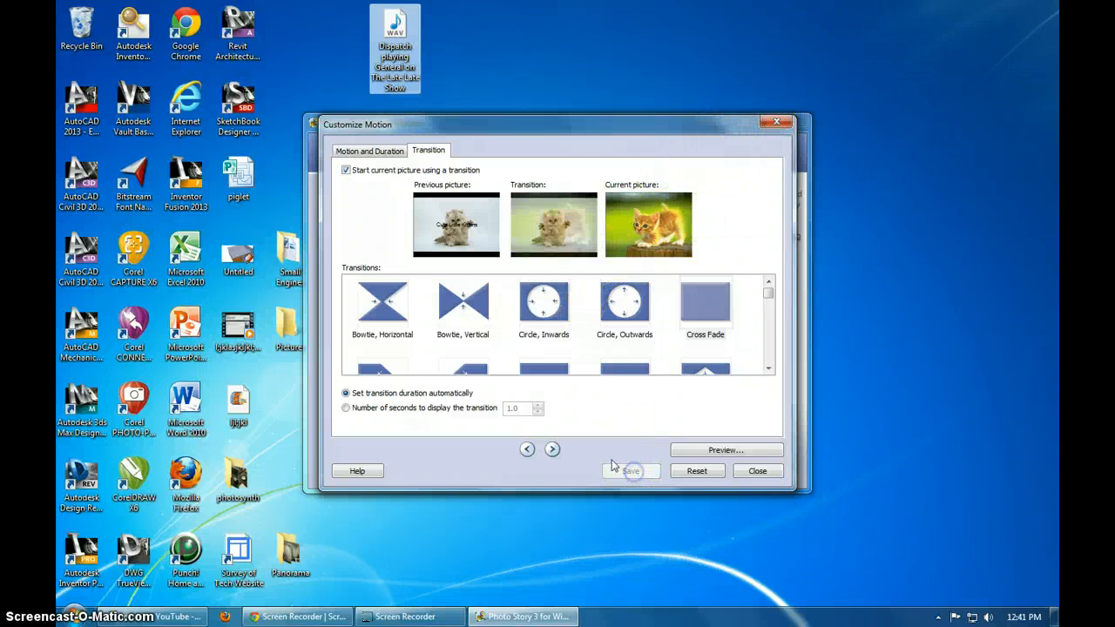
pyautogui.click(754, 471)
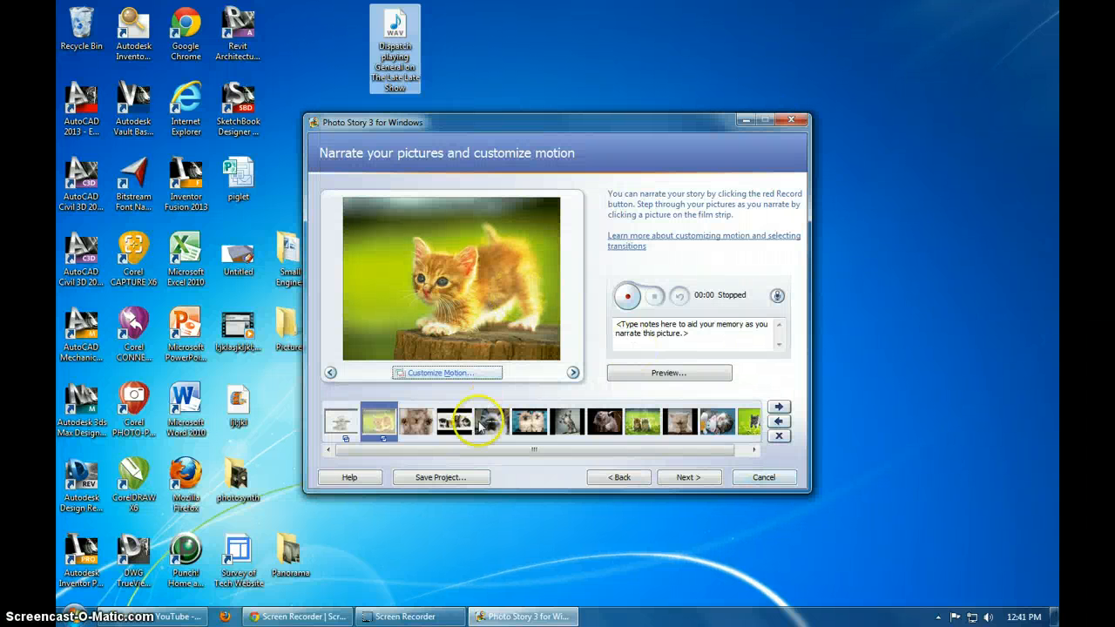
# Step: Review the motion and transition settings of the third picture, the sleeping kitten, and close them without changes
pyautogui.click(417, 421)
pyautogui.click(448, 377)
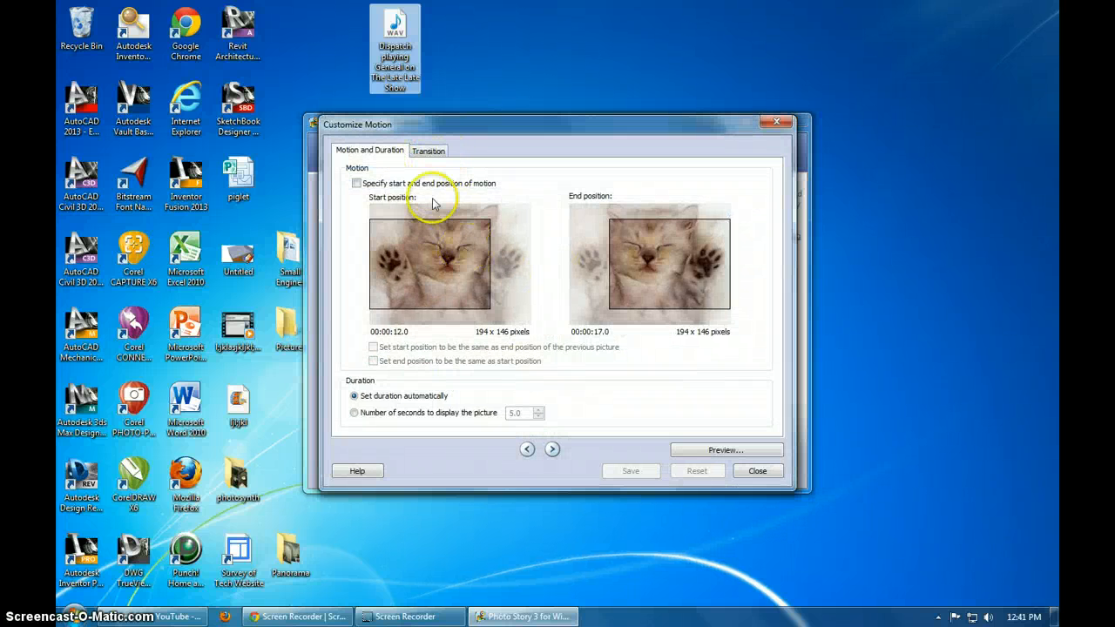
pyautogui.click(421, 152)
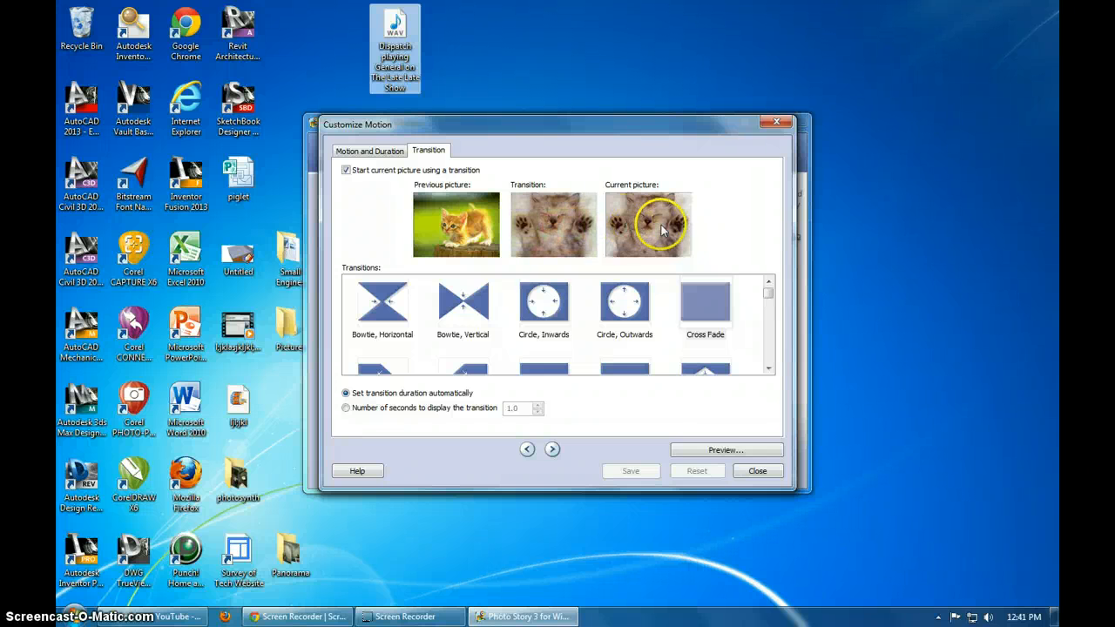
pyautogui.click(755, 470)
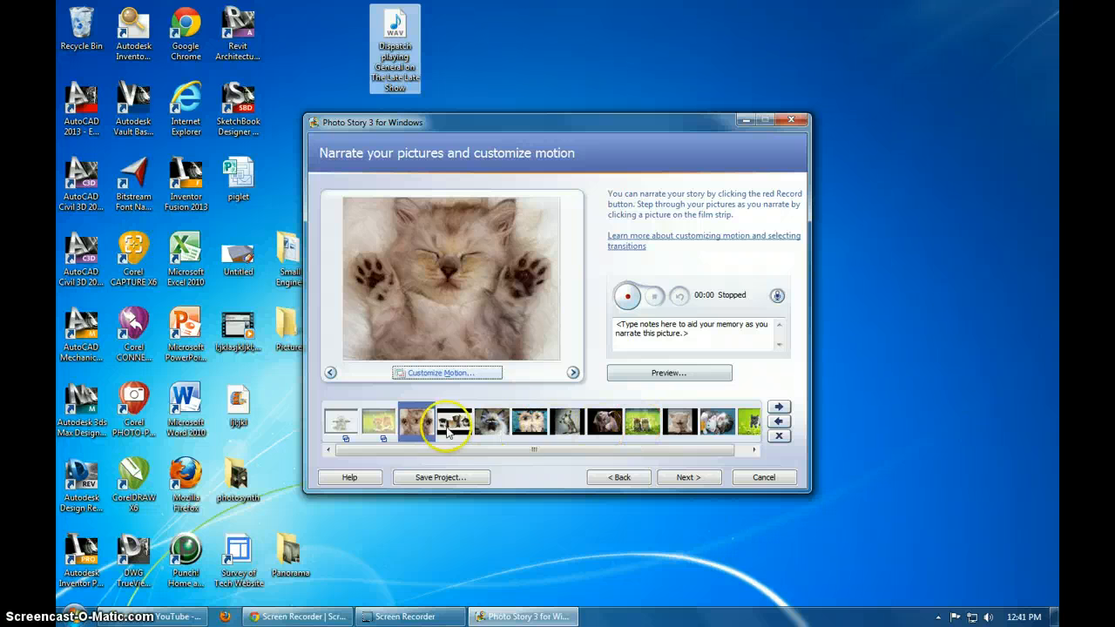
# Step: Continue to background music and add "Dispatch playing General on The Late Late Show" from the Curriculum\S.O.T folder, starting at the first picture
pyautogui.click(688, 477)
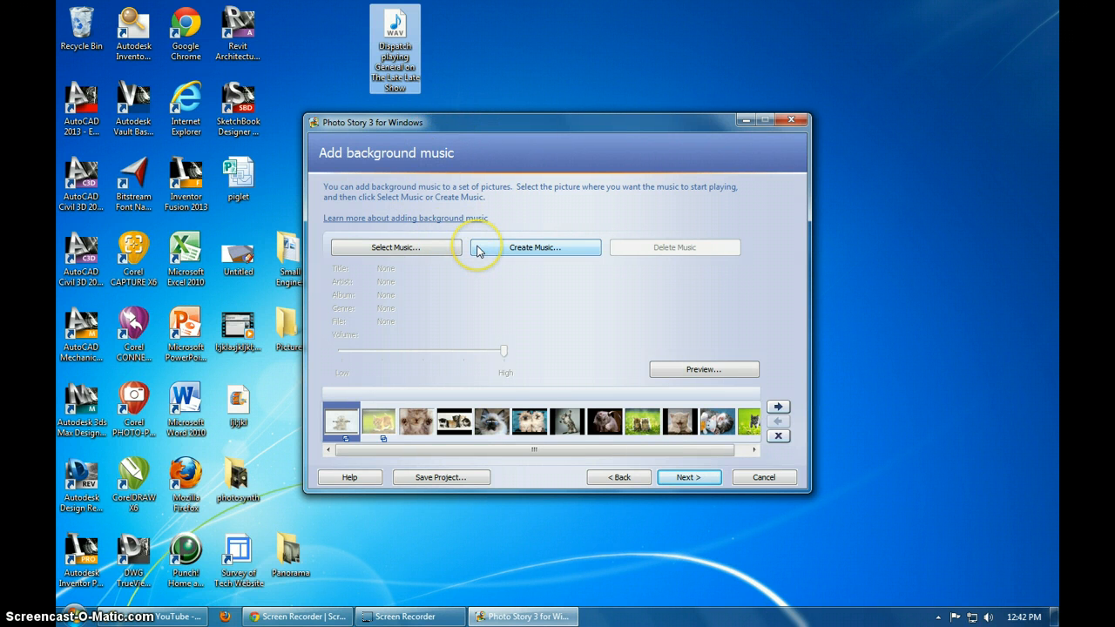
pyautogui.click(412, 245)
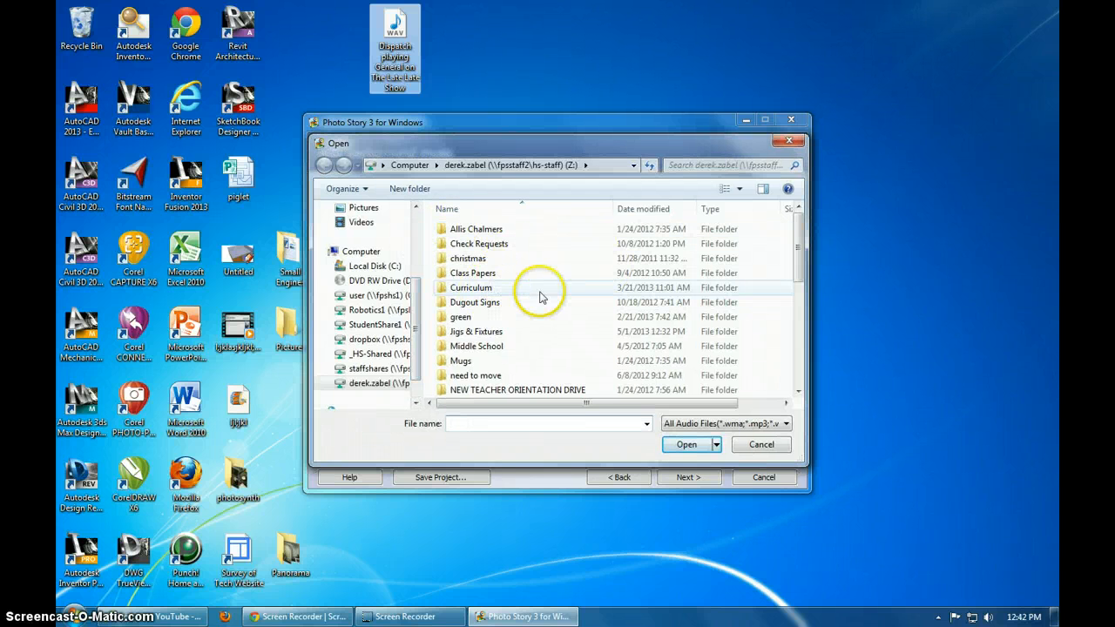
pyautogui.doubleClick(462, 288)
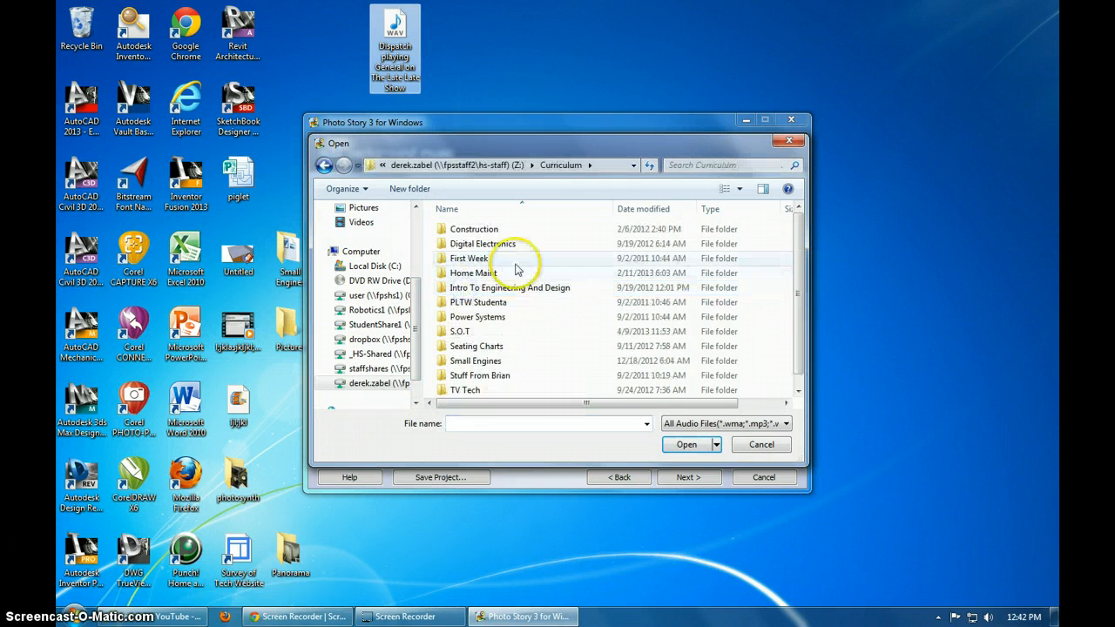
pyautogui.doubleClick(461, 331)
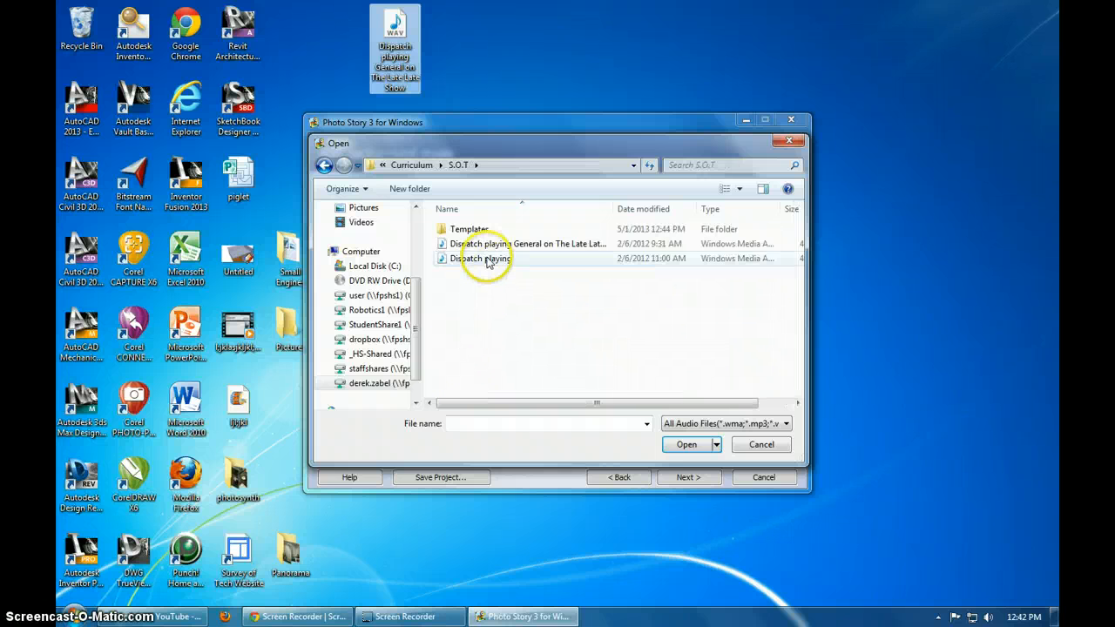
pyautogui.click(491, 246)
pyautogui.doubleClick(490, 245)
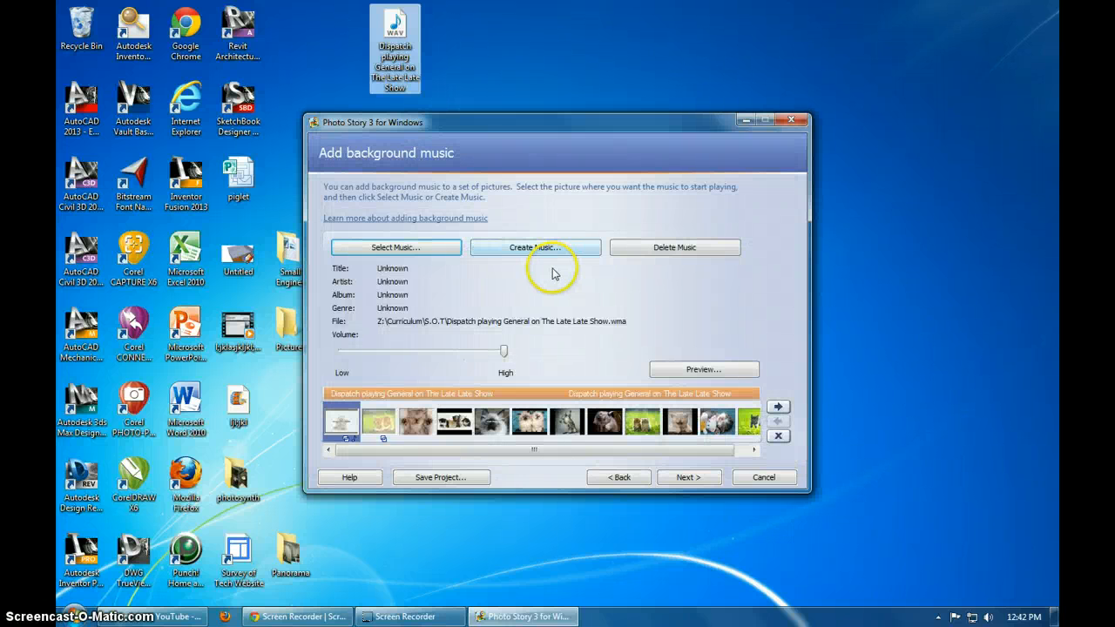
# Step: Start creating custom music, preview the default Classical: Amadeus and the Funk genre, and raise the system volume
pyautogui.click(534, 250)
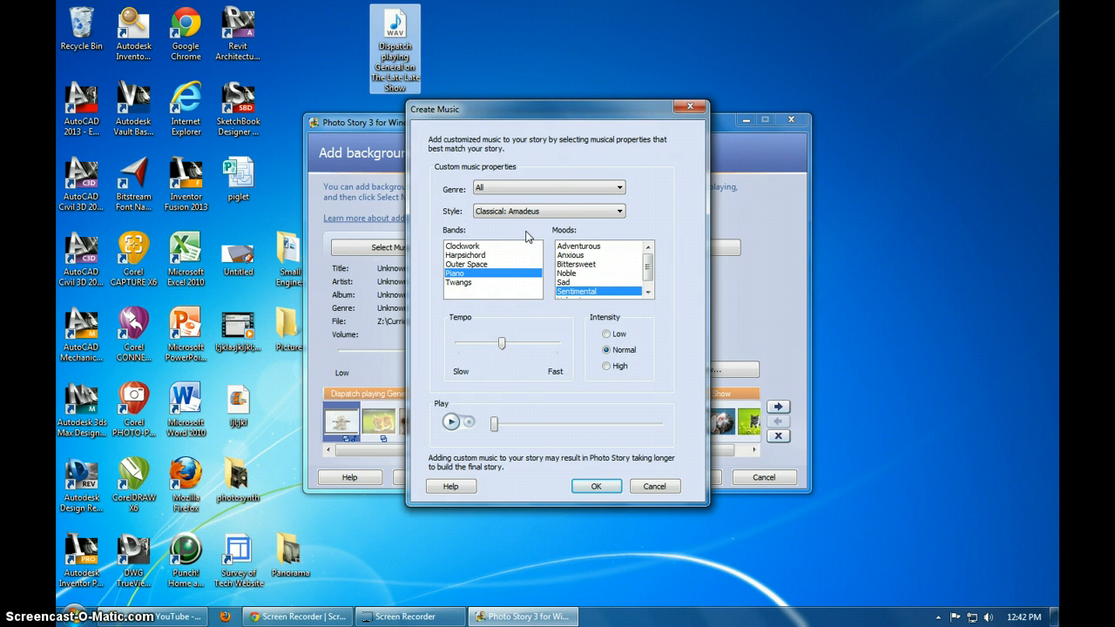
pyautogui.click(452, 424)
pyautogui.click(575, 190)
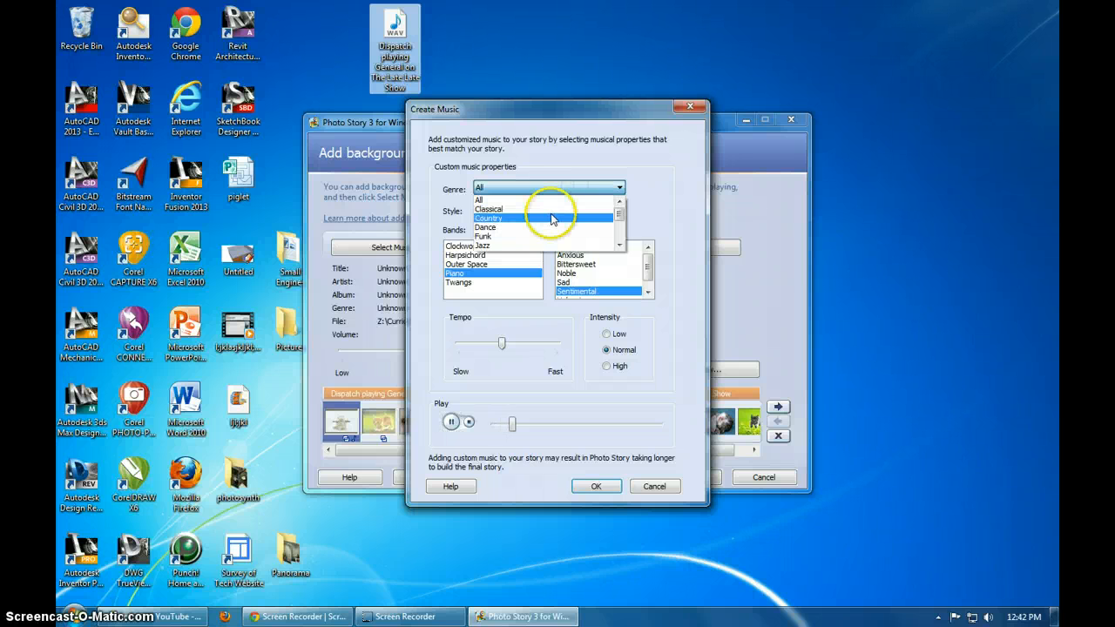
pyautogui.click(537, 237)
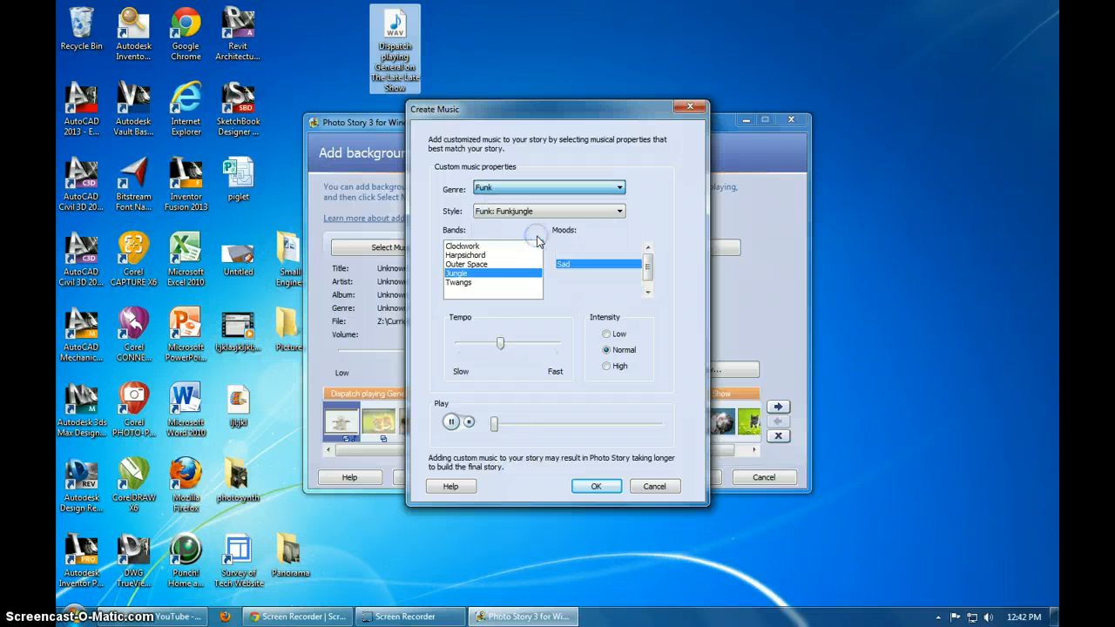
pyautogui.click(451, 423)
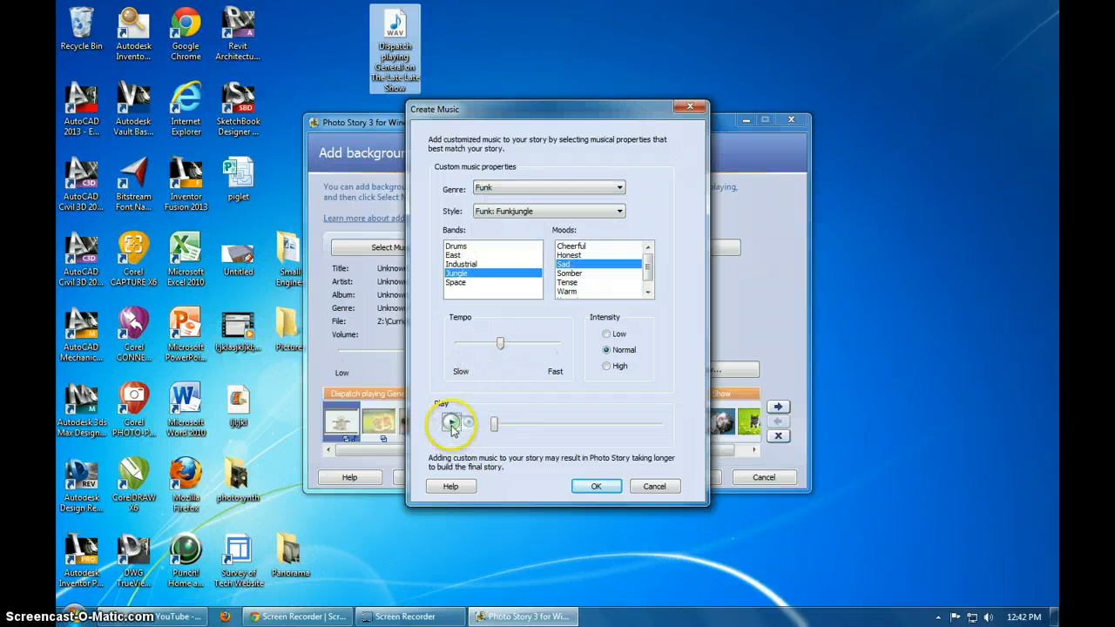
pyautogui.click(989, 617)
pyautogui.moveTo(985, 488); pyautogui.dragTo(986, 459)
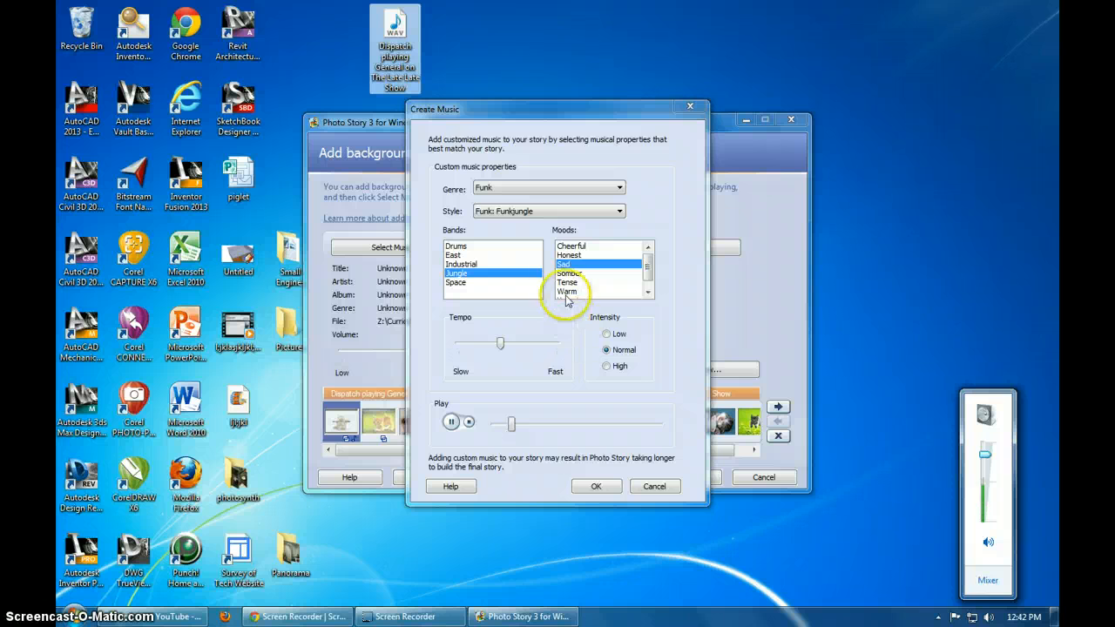
# Step: Try the Latin genre, preview its Bossa style, and apply the Latin: Smokin' style as the background music
pyautogui.click(512, 188)
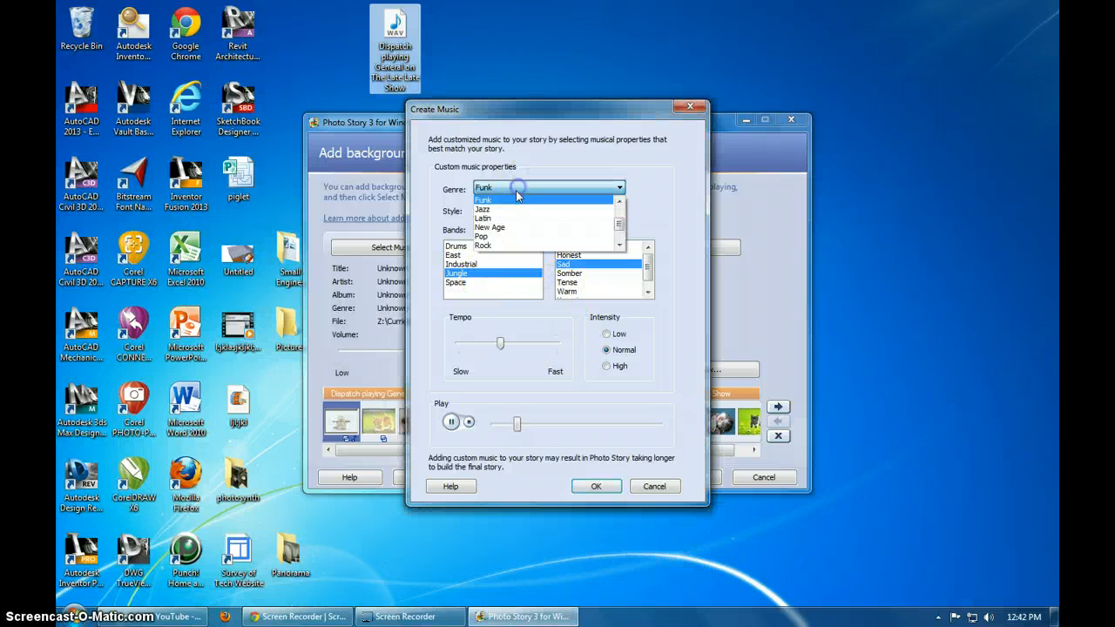
pyautogui.click(514, 220)
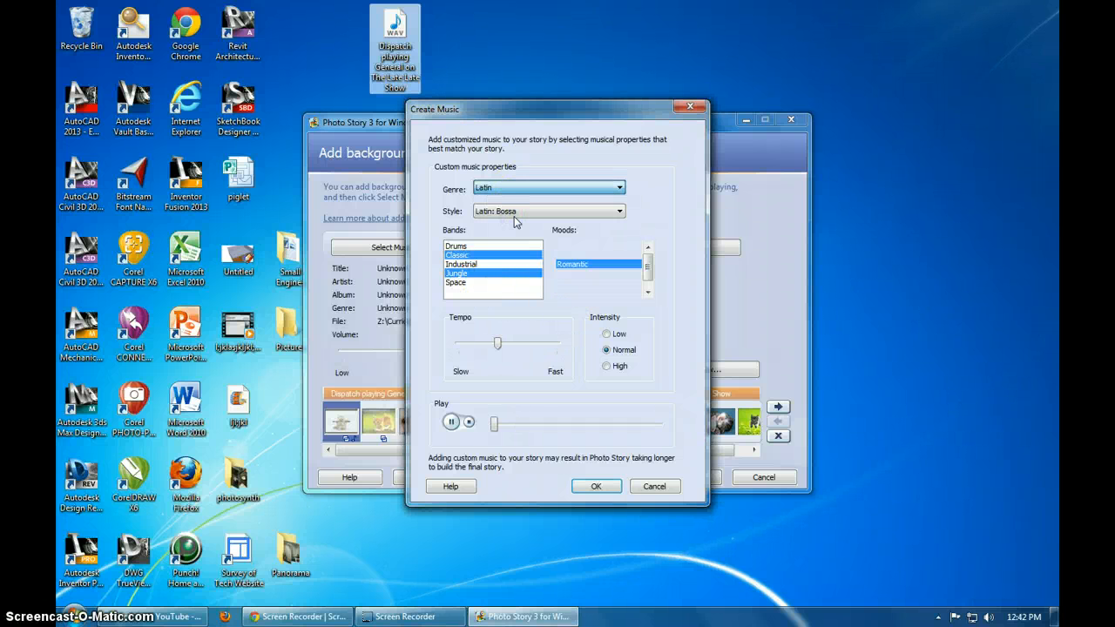
pyautogui.click(450, 422)
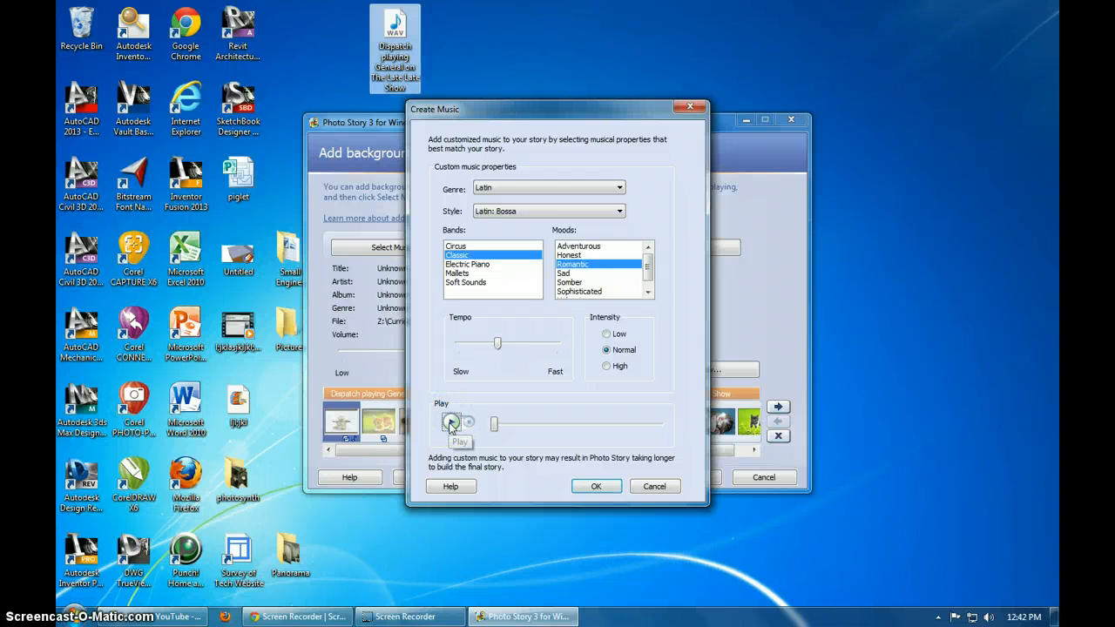
pyautogui.click(554, 213)
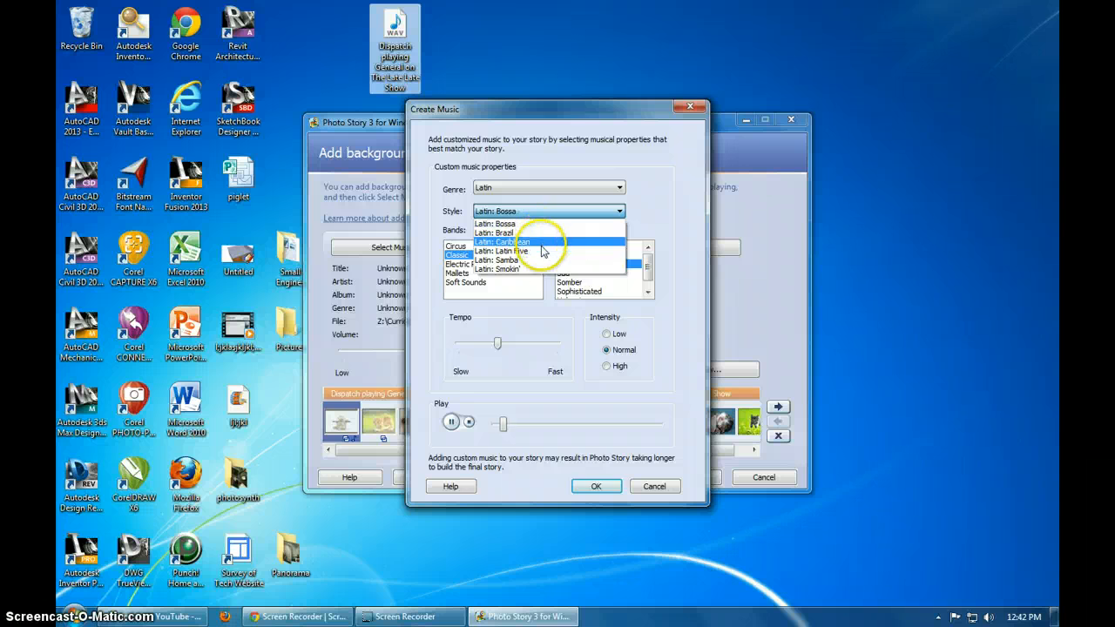
pyautogui.click(537, 270)
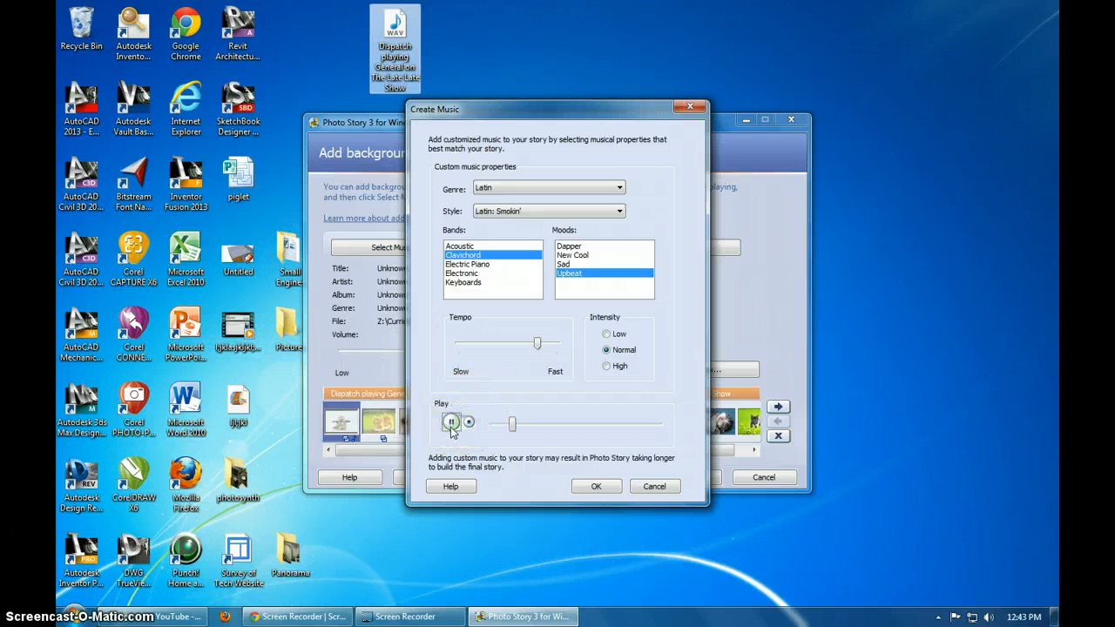
pyautogui.click(594, 485)
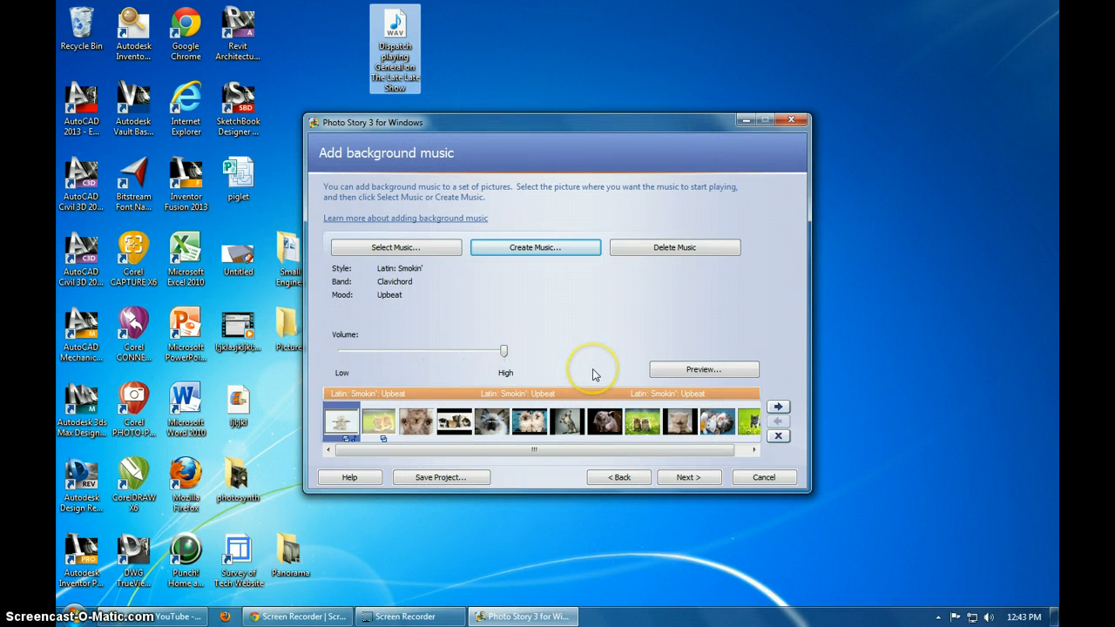
# Step: Replace the custom music with the file "Dispatch playing General on The Late Late Show" and continue to saving the story
pyautogui.click(383, 251)
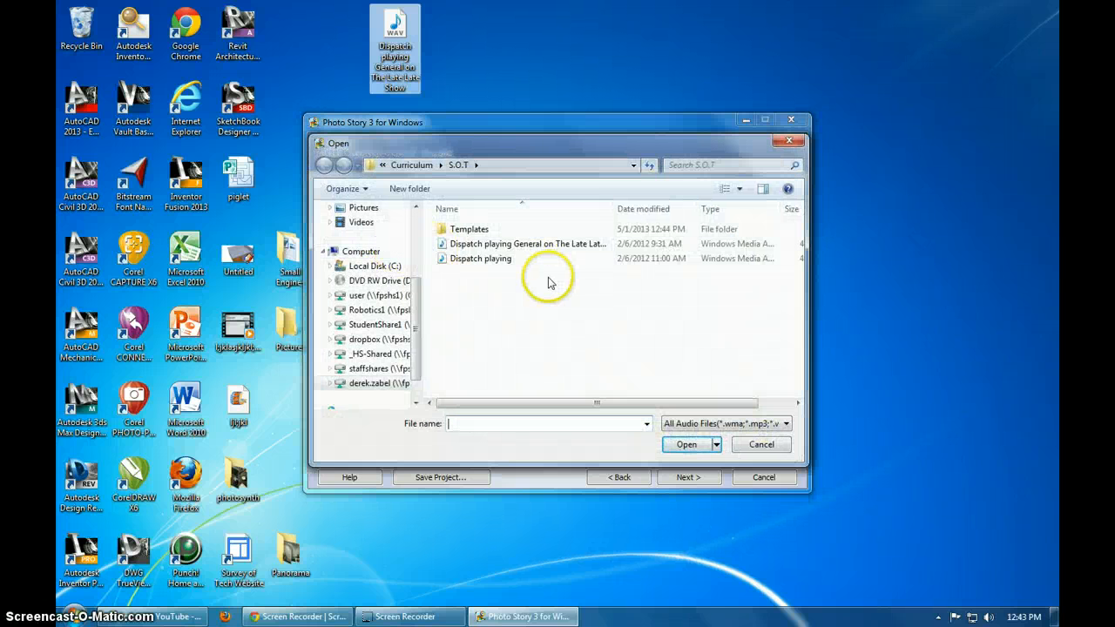
pyautogui.doubleClick(483, 244)
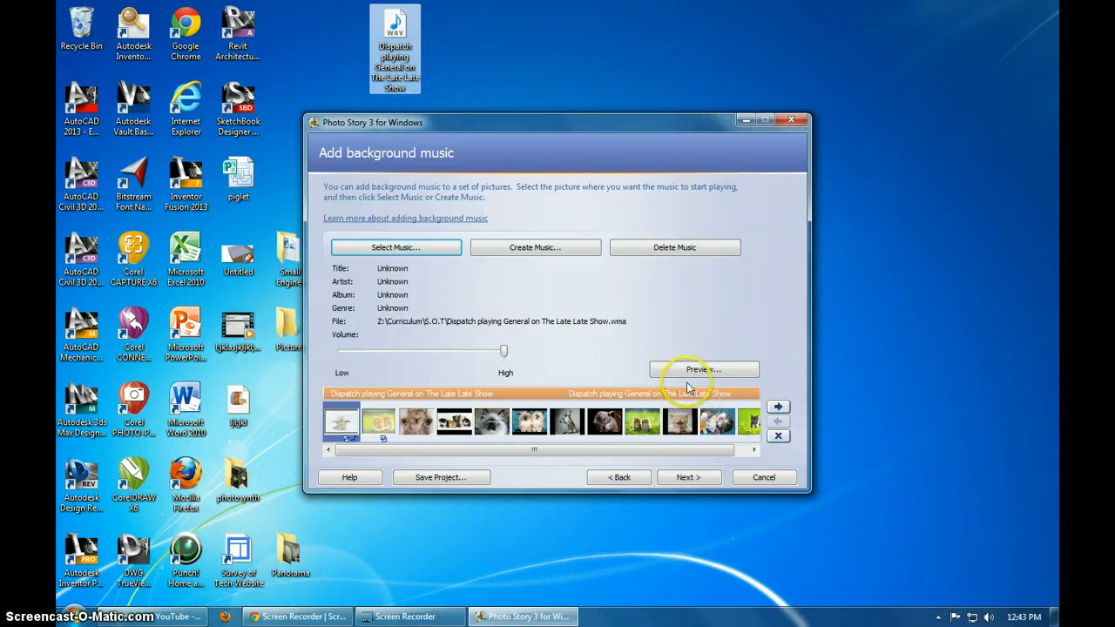
pyautogui.click(688, 478)
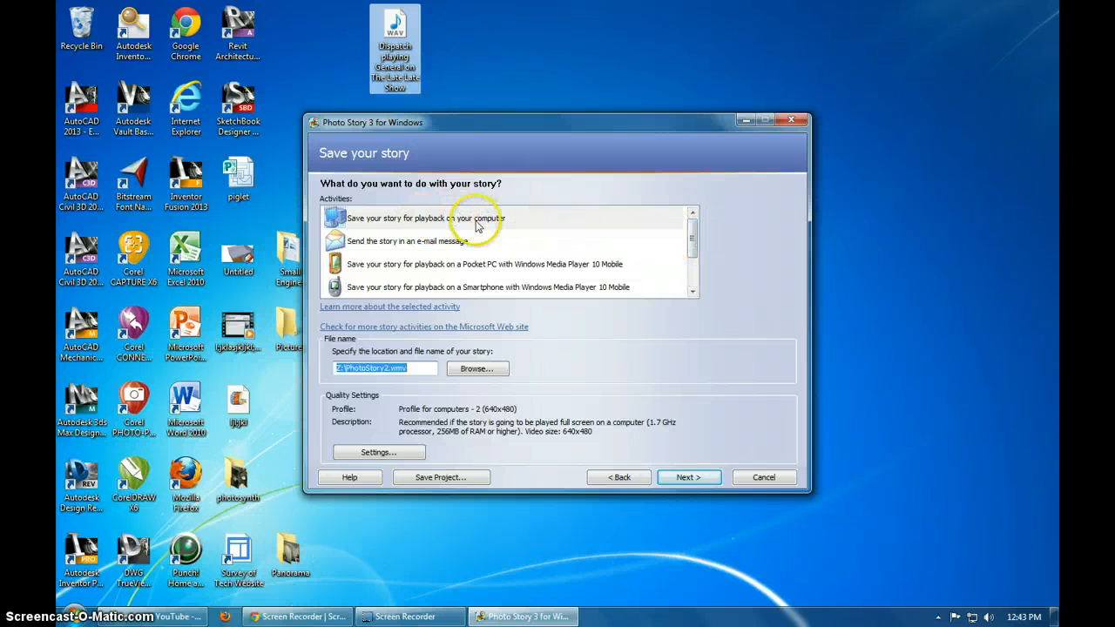
# Step: Create the story video as jlhljkkl.wmv on the Z: drive for computer playback, and save the project as PhotoStory2
pyautogui.click(477, 368)
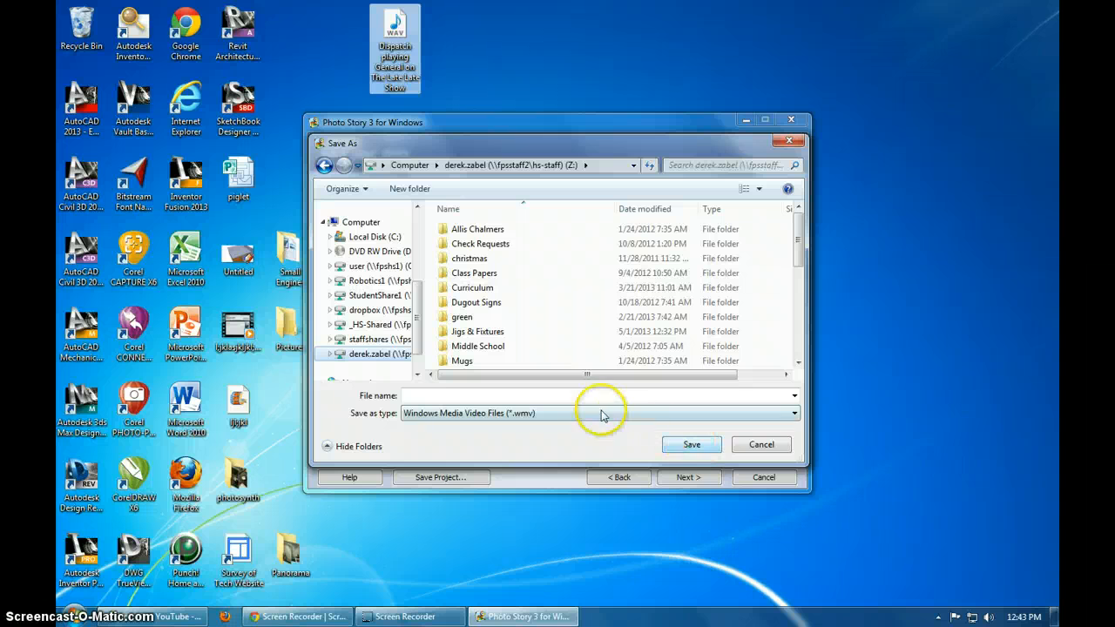
pyautogui.click(685, 450)
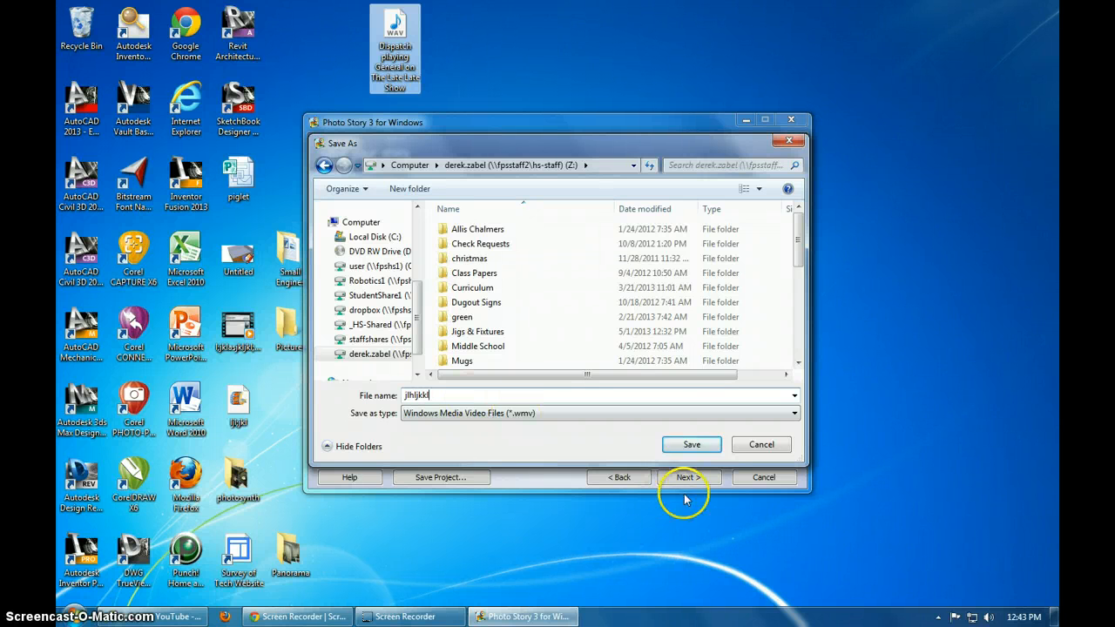
pyautogui.click(692, 445)
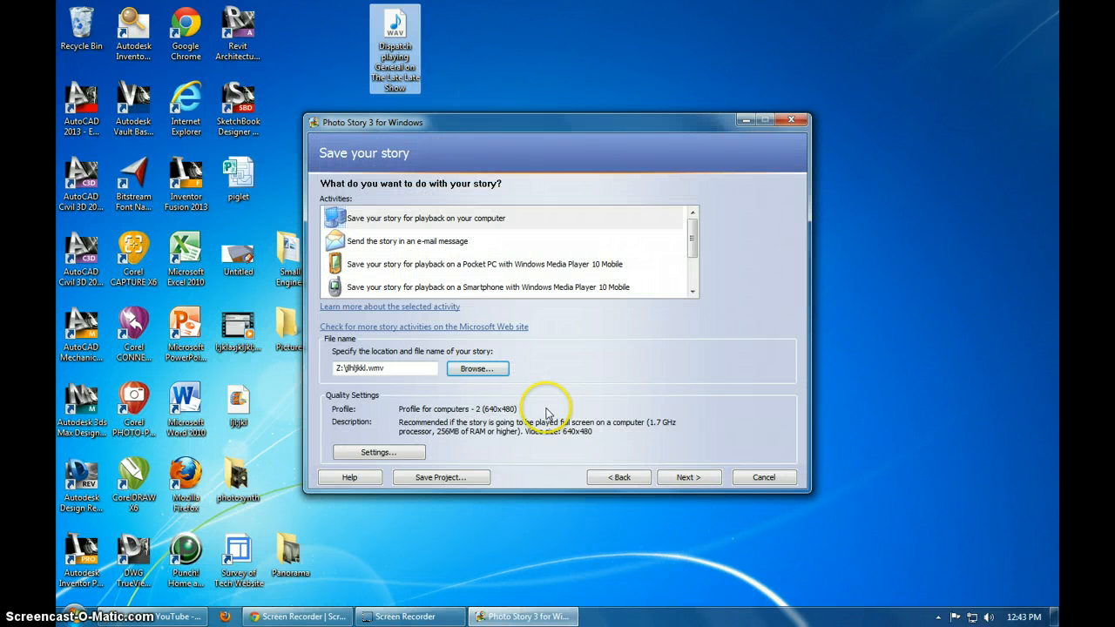
pyautogui.click(686, 476)
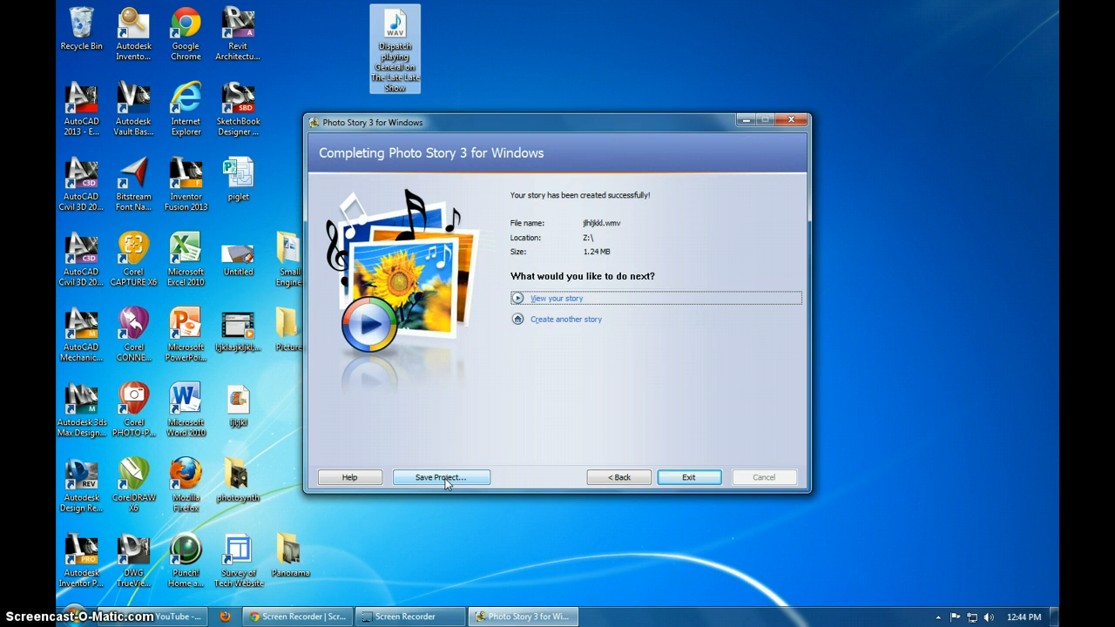
pyautogui.click(442, 477)
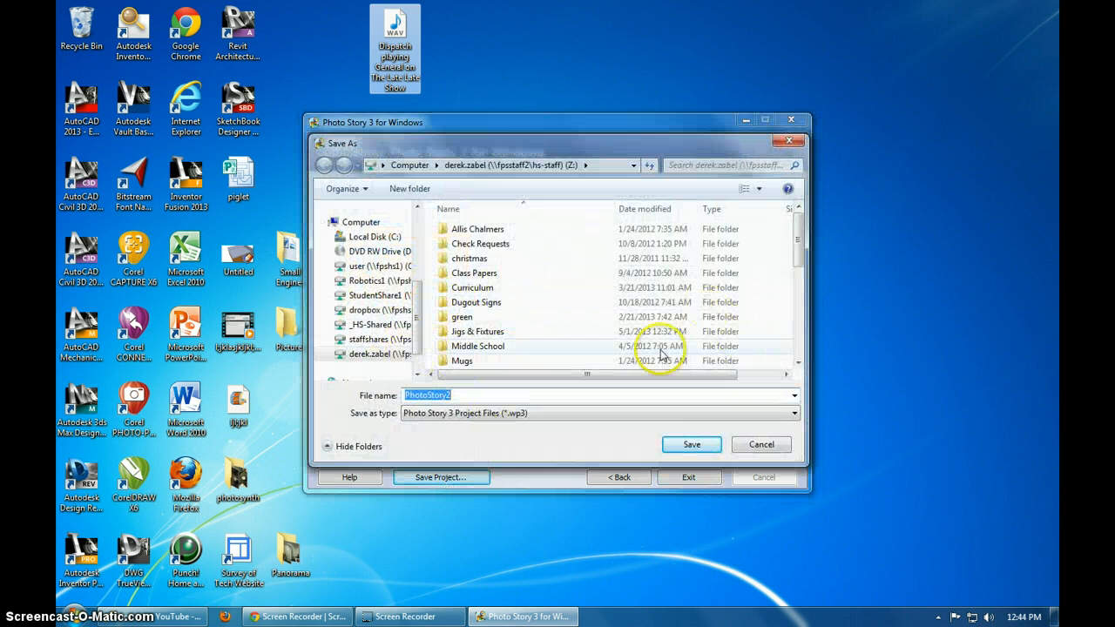
pyautogui.click(692, 445)
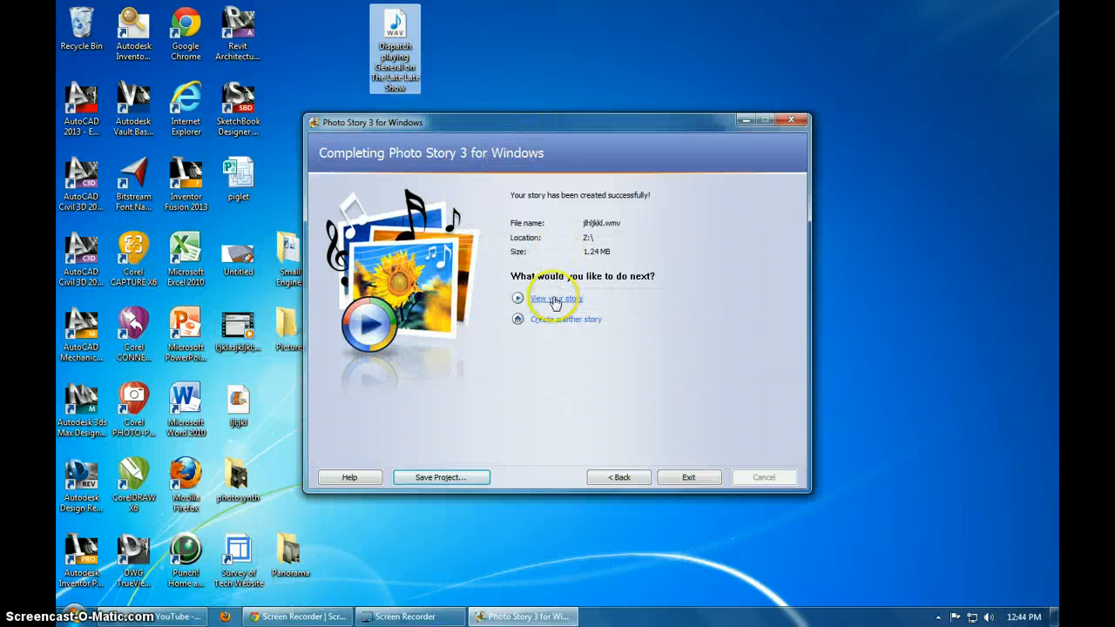
# Step: View the finished story video, pause it at the group of kittens, and close the player
pyautogui.click(553, 299)
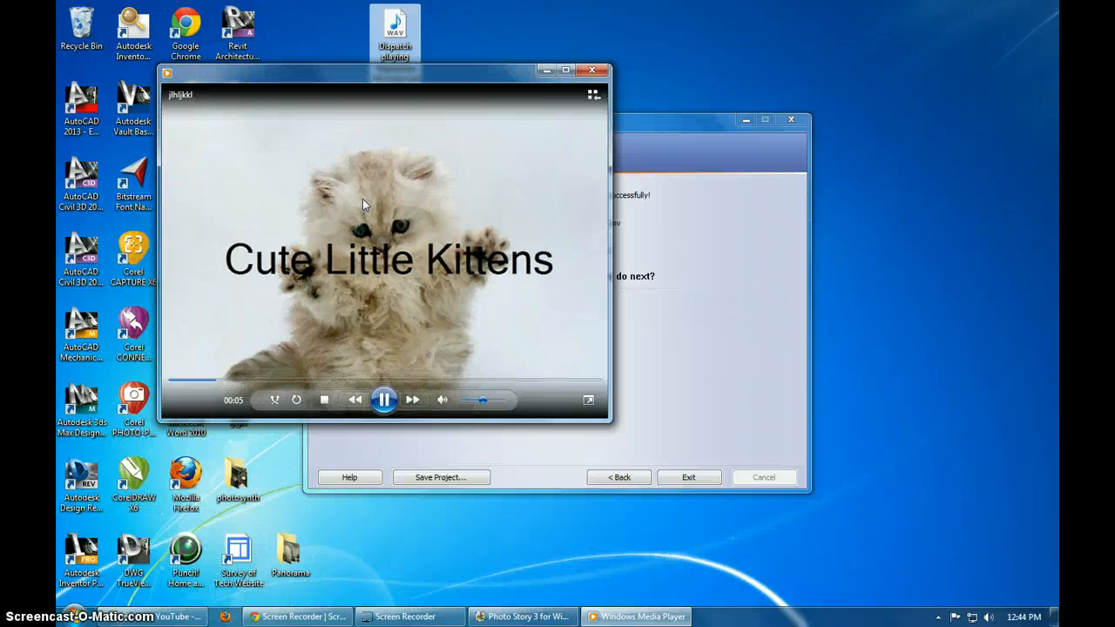
pyautogui.click(368, 220)
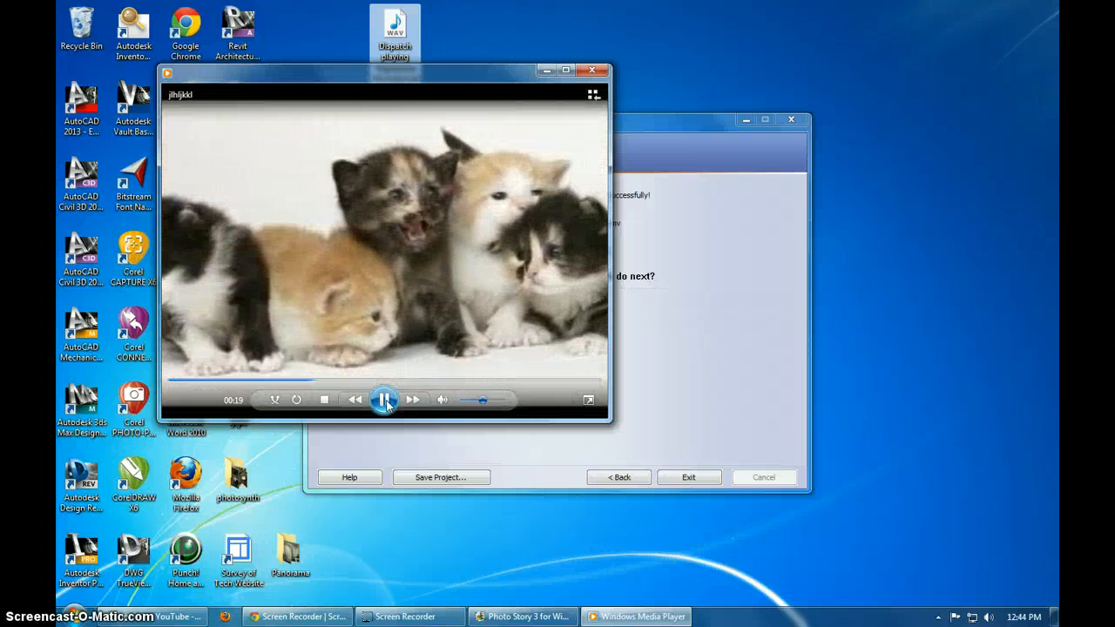
pyautogui.click(386, 406)
pyautogui.click(599, 73)
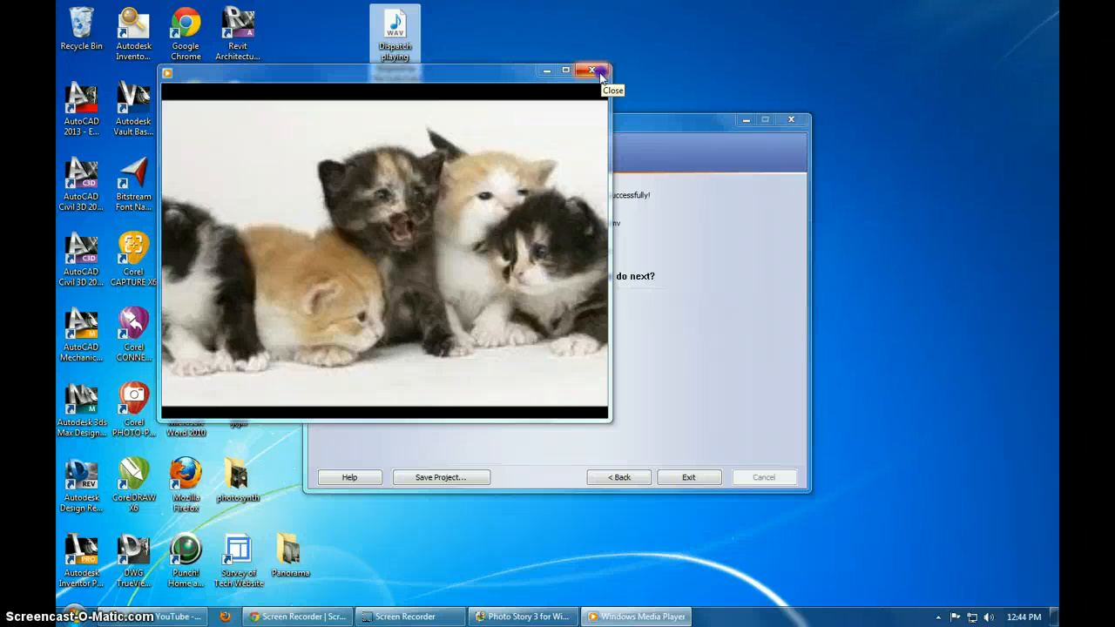
pyautogui.click(599, 73)
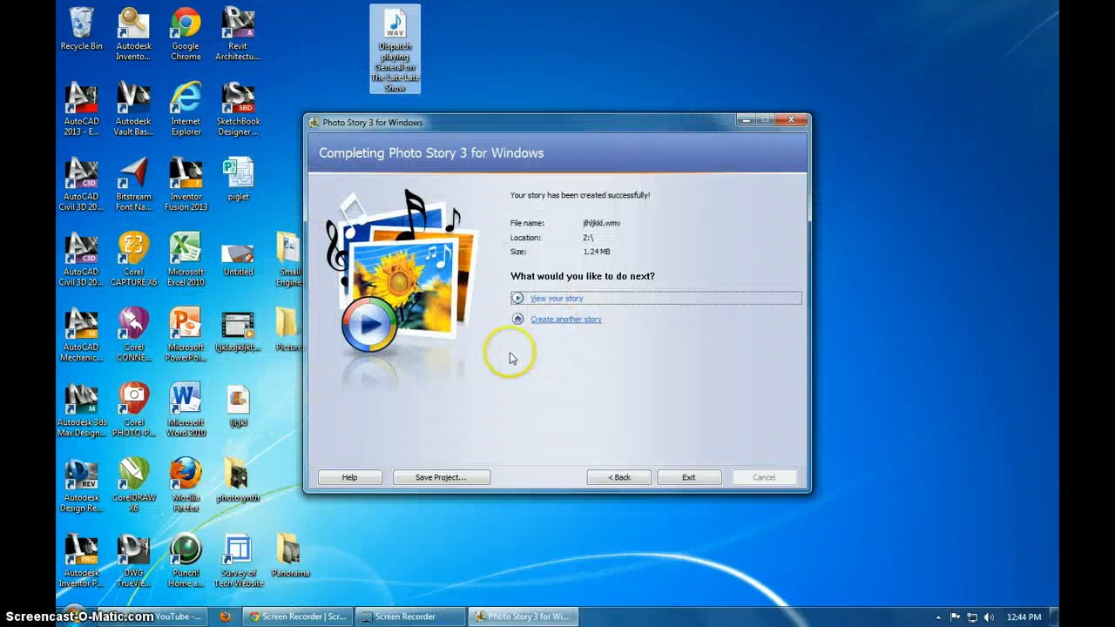